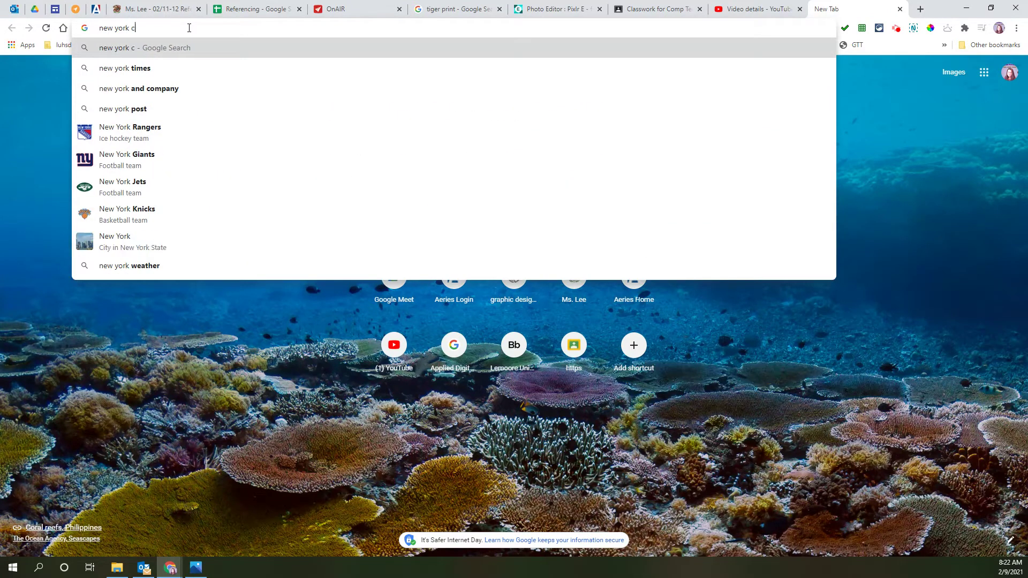
Search Google Images for 'new york city skyline' and preview the night skyline photo.
{"action": "type", "text": "skyline"}
{"action": "key", "text": "Return"}
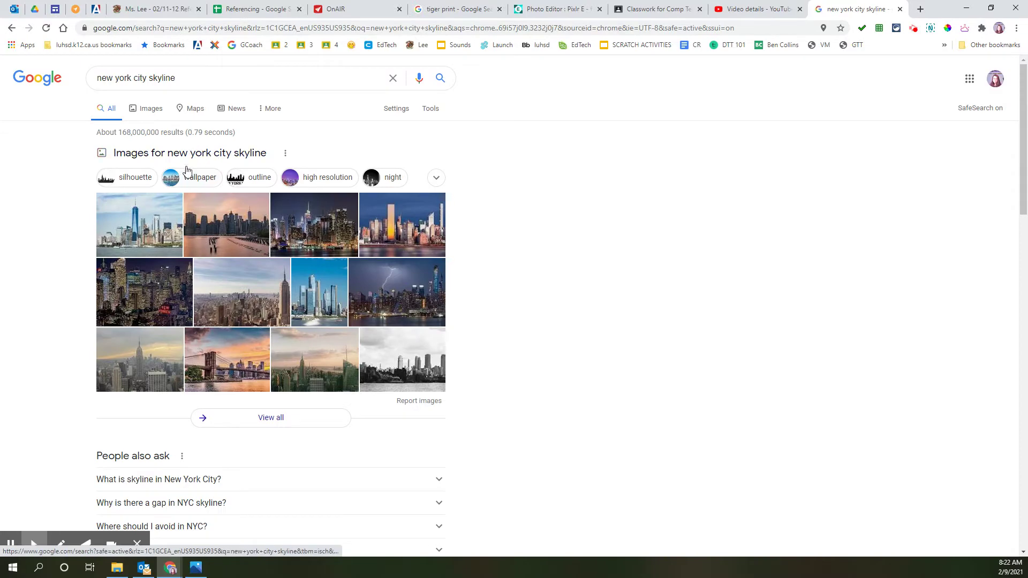
{"action": "left_click", "coordinate": [151, 111]}
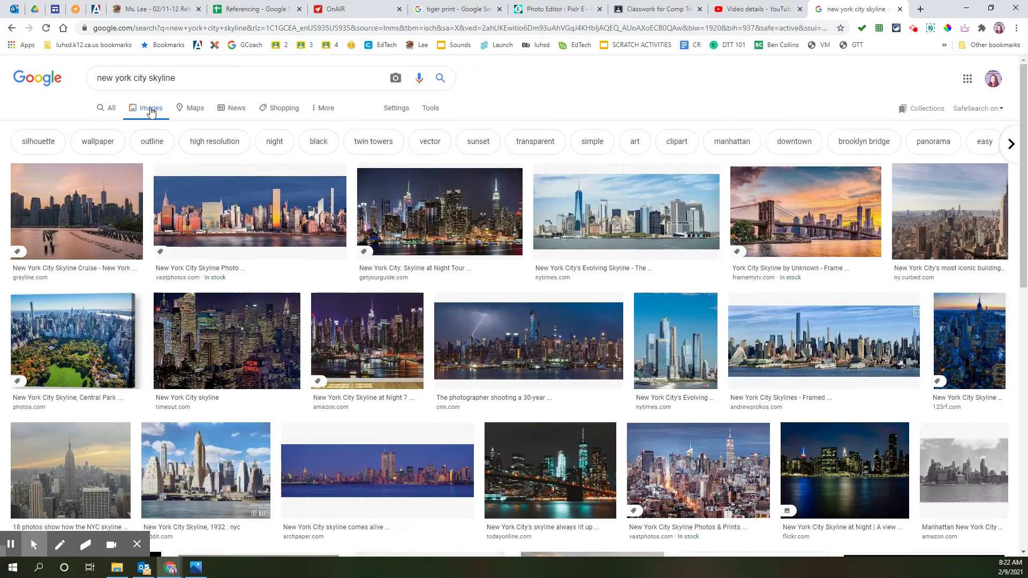
{"action": "left_click", "coordinate": [442, 212]}
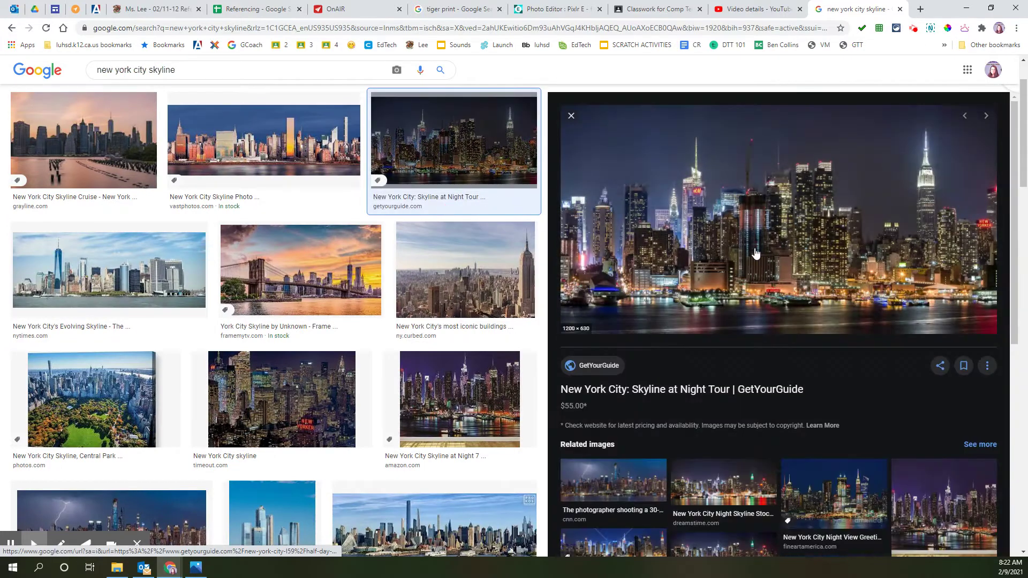
{"action": "left_click", "coordinate": [755, 254]}
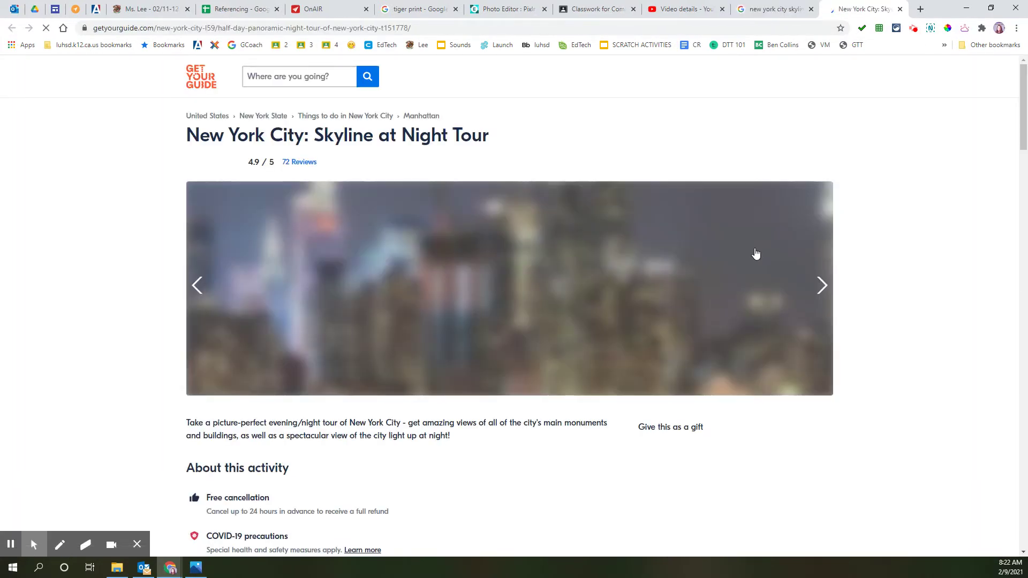
Save the previewed night skyline photo to disk as 148.jpg.
{"action": "right_click", "coordinate": [565, 283]}
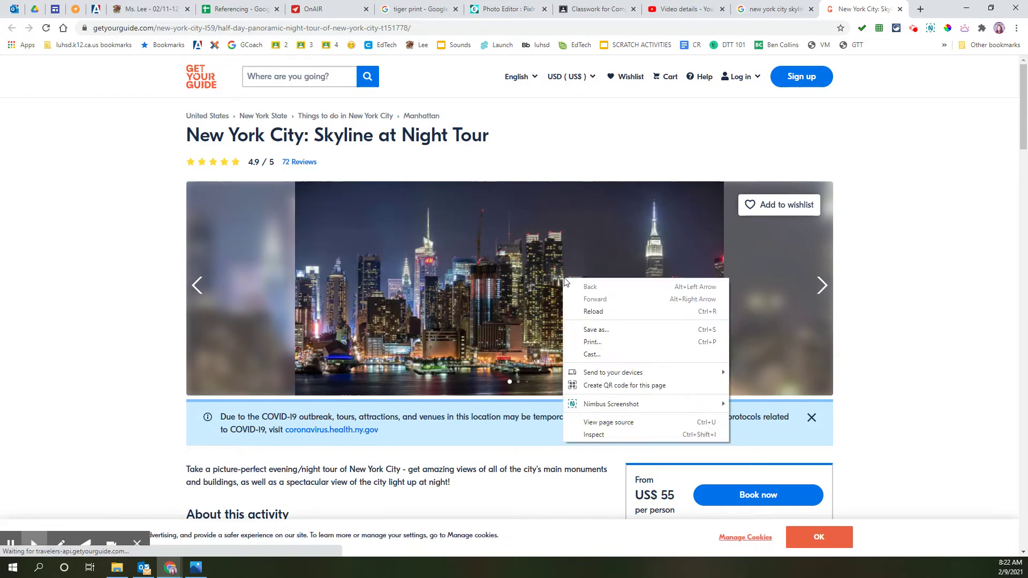
{"action": "left_click", "coordinate": [506, 297]}
{"action": "scroll", "coordinate": [503, 289], "scroll_direction": "down", "scroll_amount": 4}
{"action": "scroll", "coordinate": [492, 273], "scroll_direction": "up", "scroll_amount": 4}
{"action": "right_click", "coordinate": [485, 264]}
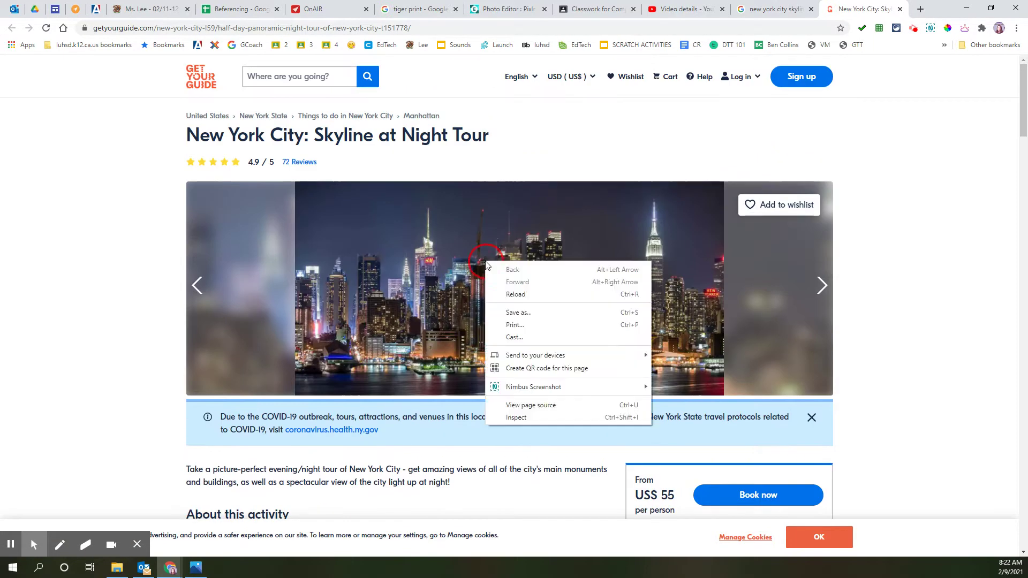
{"action": "left_click", "coordinate": [517, 312]}
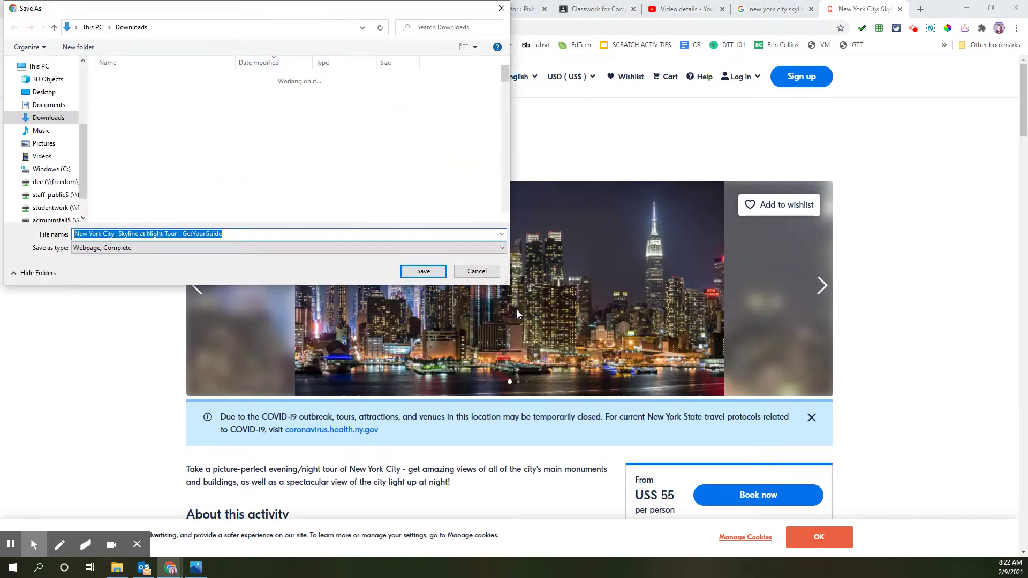
{"action": "left_click", "coordinate": [480, 270]}
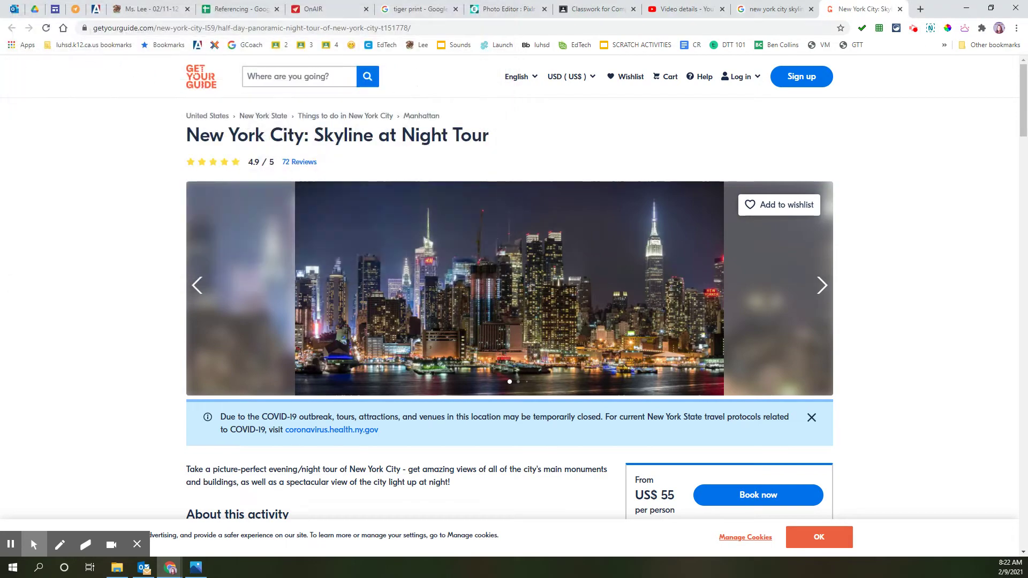
{"action": "left_click", "coordinate": [762, 10]}
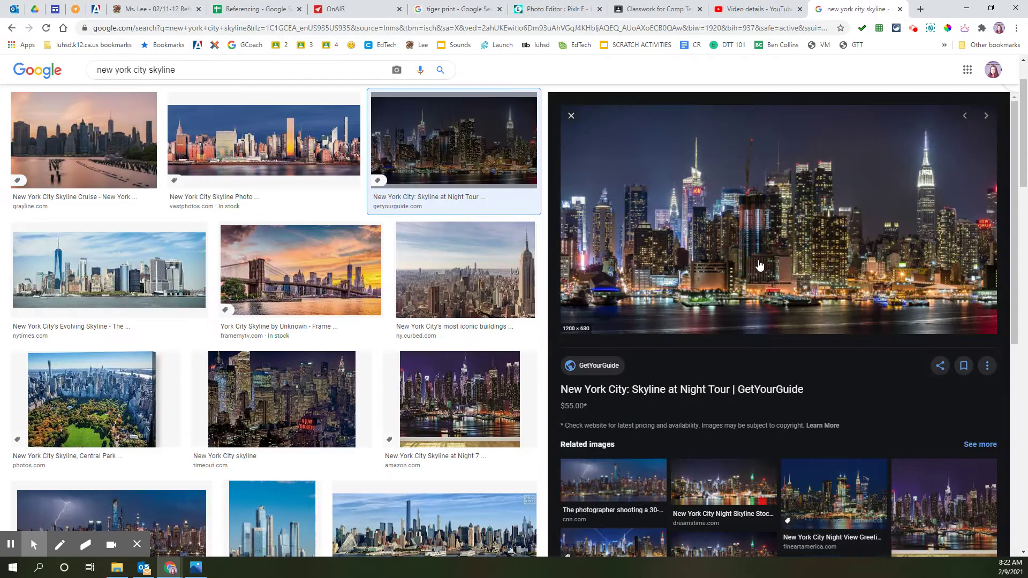
{"action": "right_click", "coordinate": [759, 262]}
{"action": "left_click", "coordinate": [799, 385]}
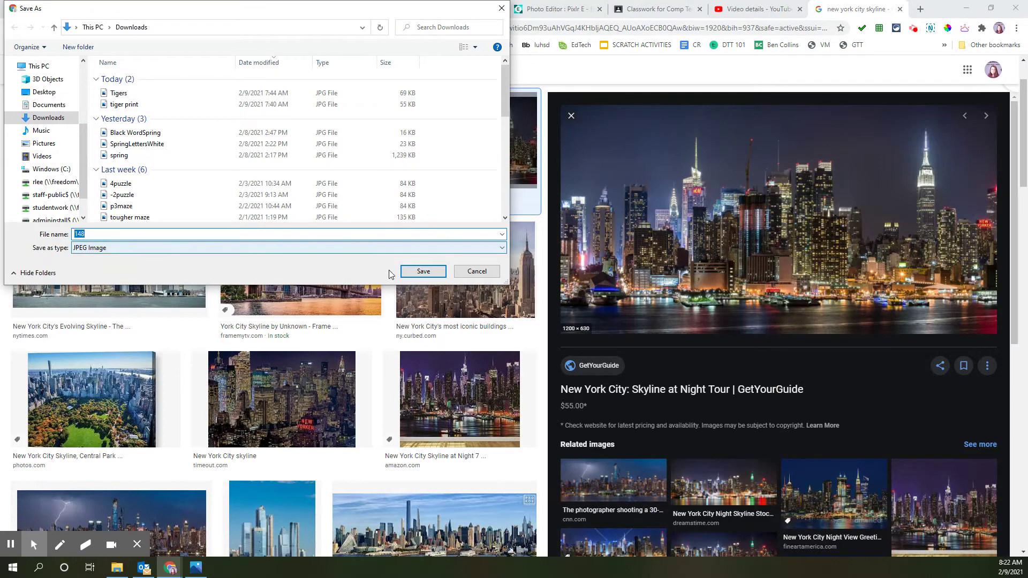
{"action": "left_click", "coordinate": [429, 275]}
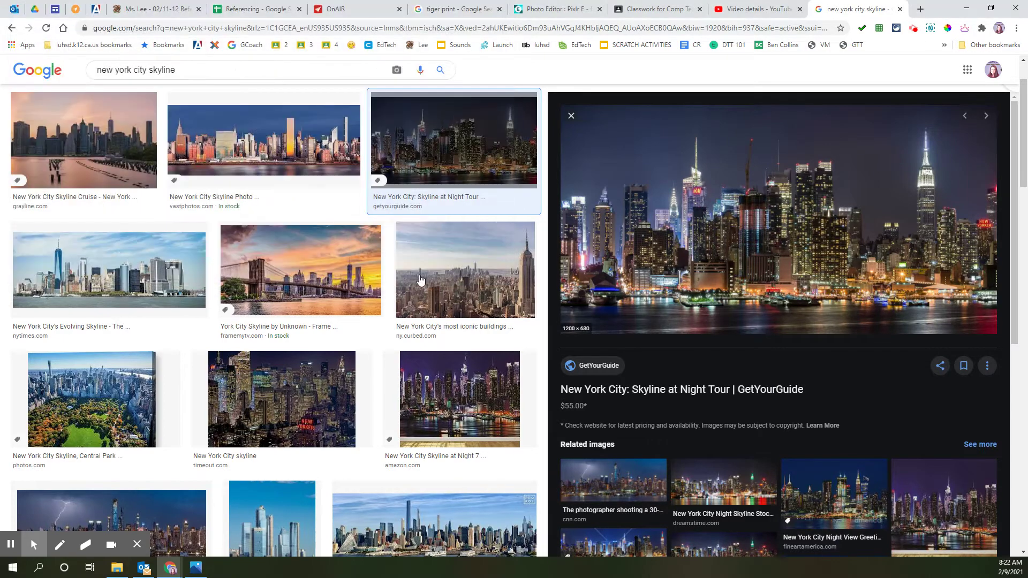
In Pixlr E, create a blank transparent image named 'New York' at 1000 × 800.
{"action": "left_click", "coordinate": [542, 13]}
{"action": "left_click", "coordinate": [39, 261]}
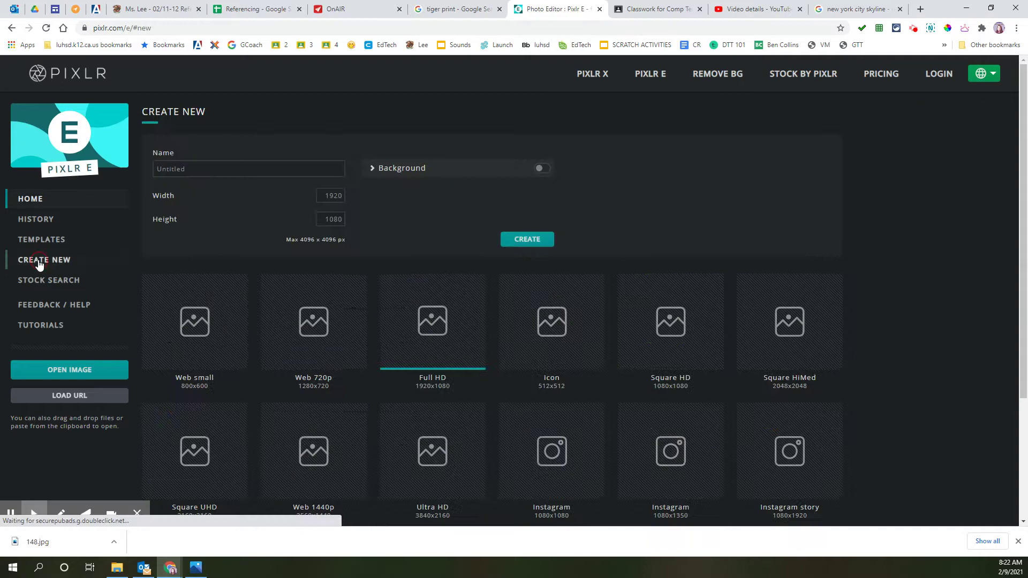
{"action": "left_click", "coordinate": [202, 167]}
{"action": "double_click", "coordinate": [200, 168]}
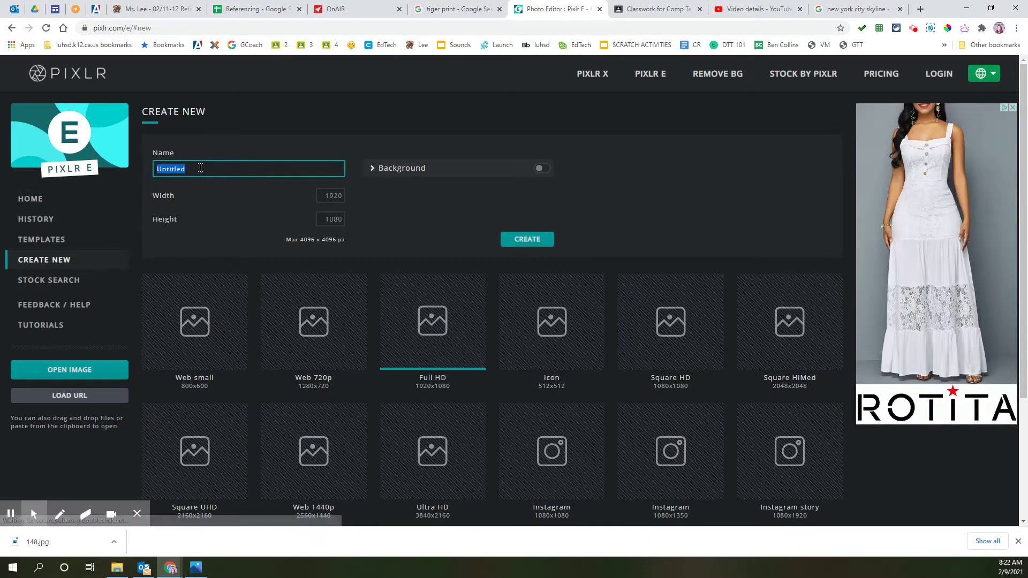
{"action": "type", "text": "New York"}
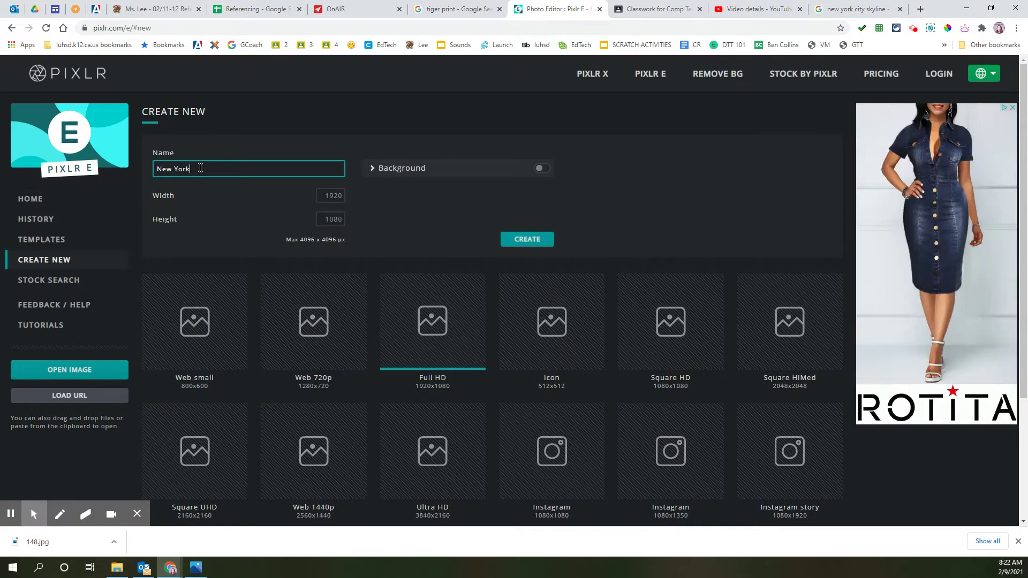
{"action": "left_click", "coordinate": [337, 195]}
{"action": "type", "text": "10"}
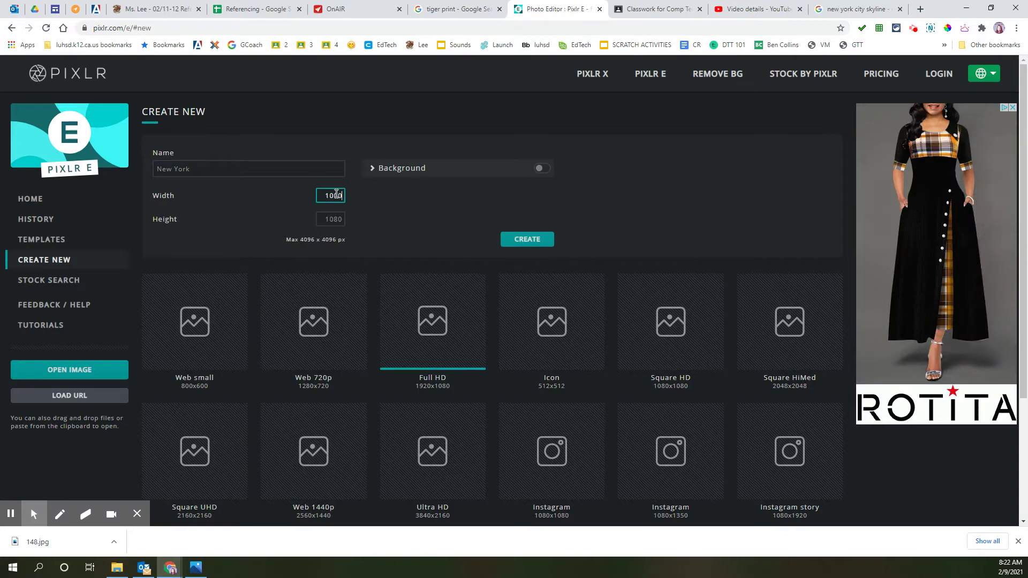
{"action": "type", "text": "80"}
{"action": "key", "text": "Tab"}
{"action": "type", "text": "800"}
{"action": "left_click", "coordinate": [530, 240]}
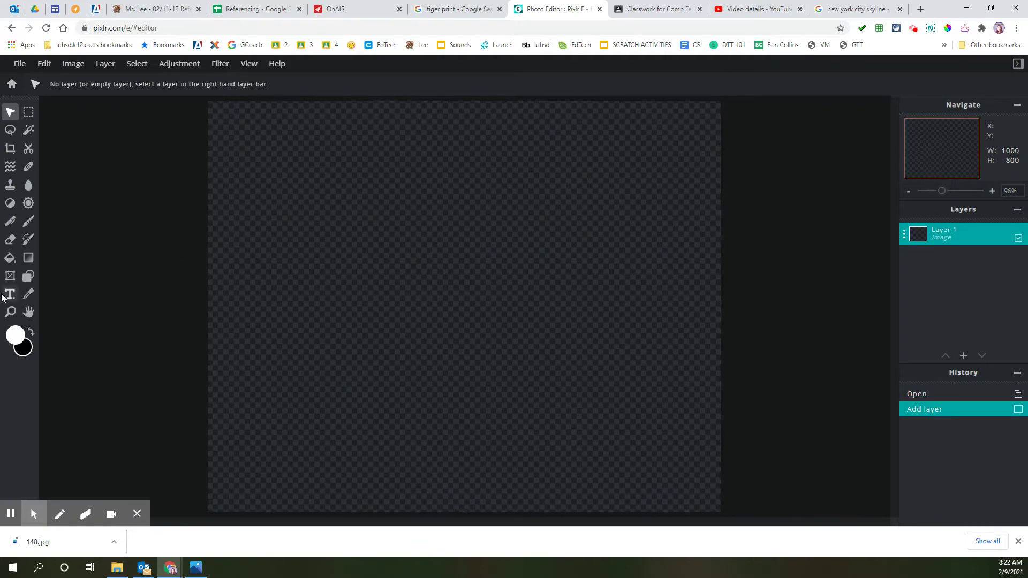
Add a text layer on the canvas reading 'New York'.
{"action": "left_click", "coordinate": [9, 294]}
{"action": "left_click", "coordinate": [254, 282]}
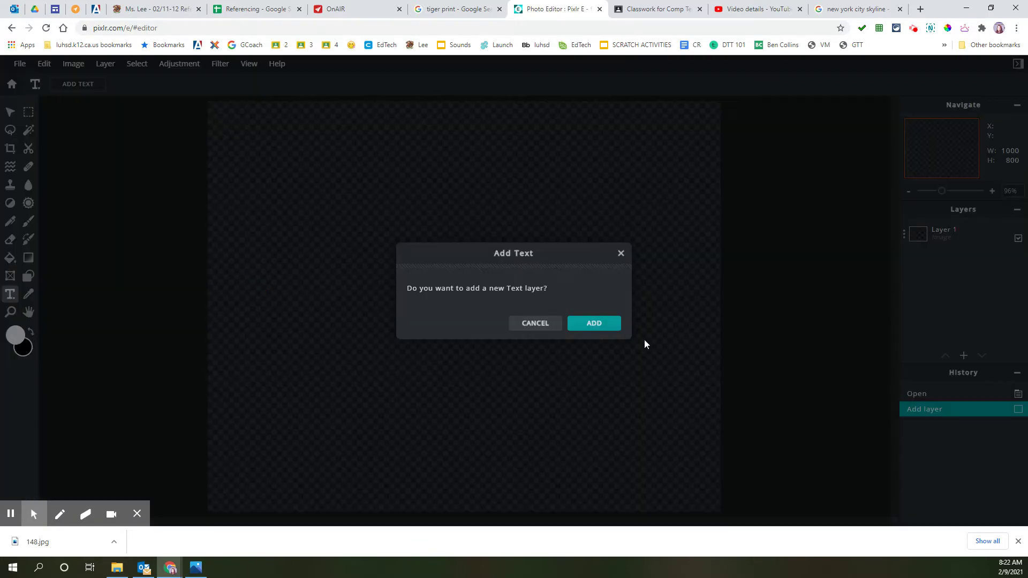
{"action": "left_click", "coordinate": [603, 326]}
{"action": "type", "text": "New York"}
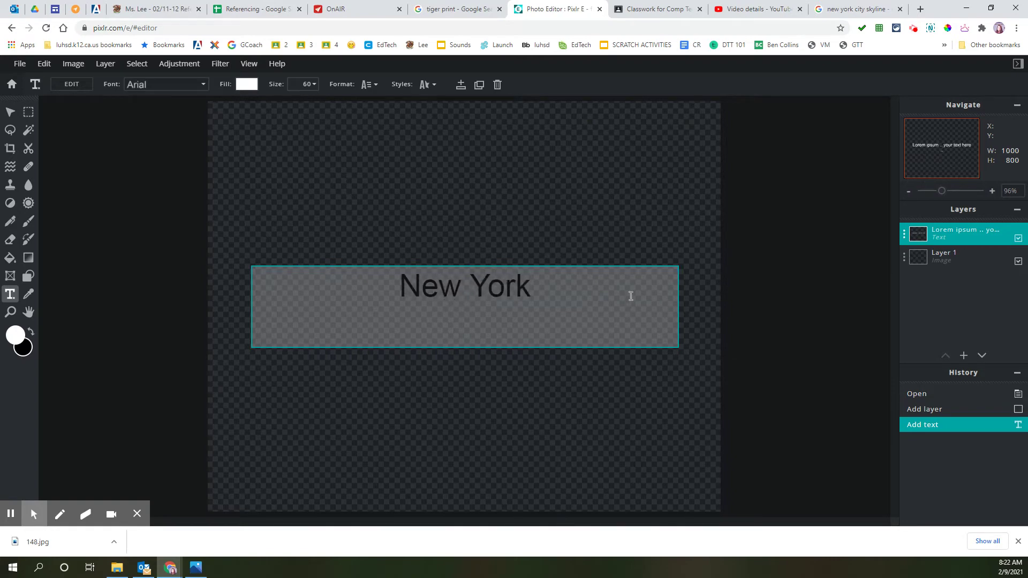
Give the text a #F7F4F4 near-white fill and the Aberus font.
{"action": "left_click_drag", "start_coordinate": [630, 296], "coordinate": [313, 288]}
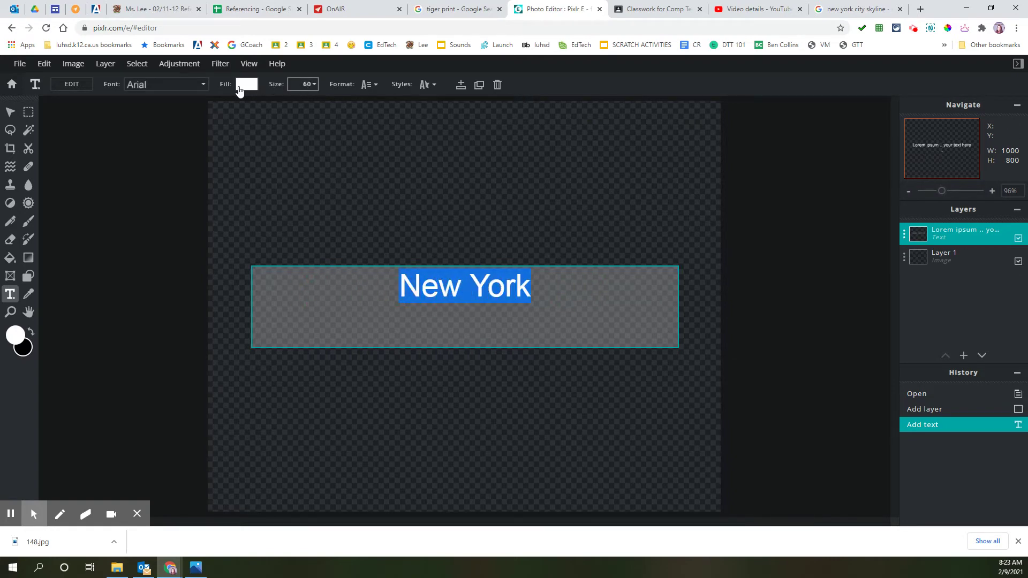
{"action": "left_click", "coordinate": [246, 84]}
{"action": "left_click", "coordinate": [166, 149]}
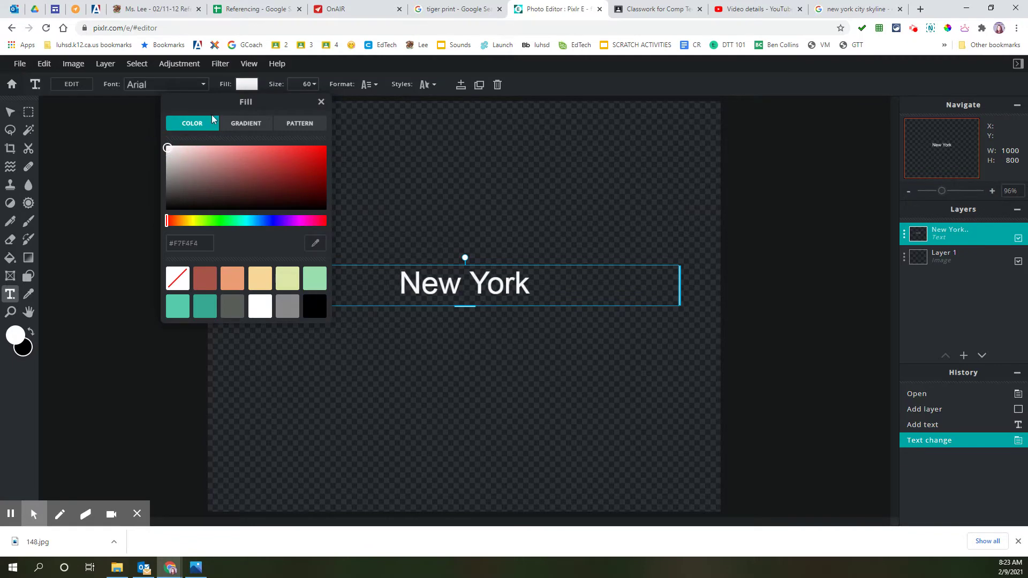
{"action": "left_click", "coordinate": [182, 85]}
{"action": "left_click", "coordinate": [200, 84]}
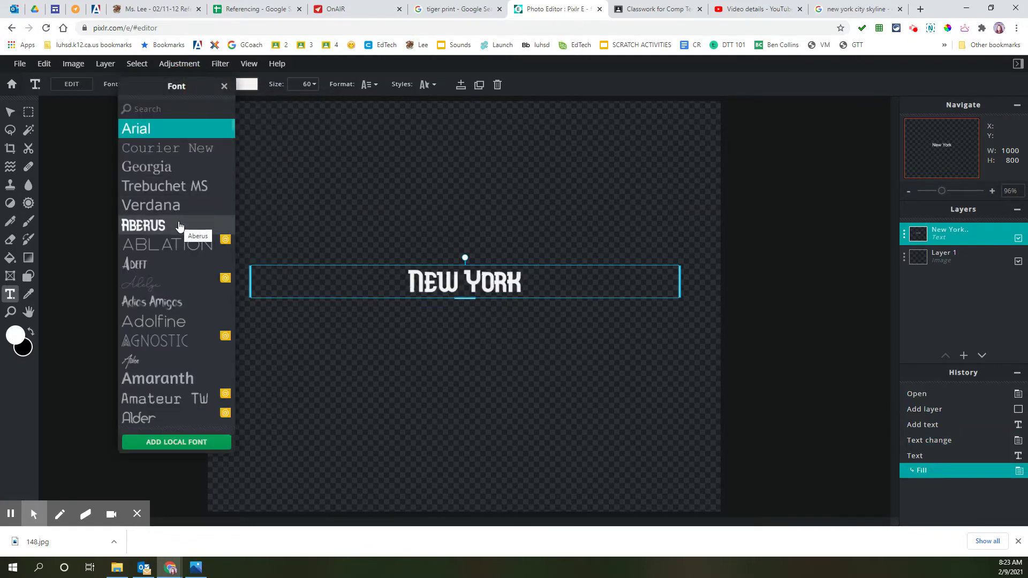
{"action": "left_click", "coordinate": [180, 225]}
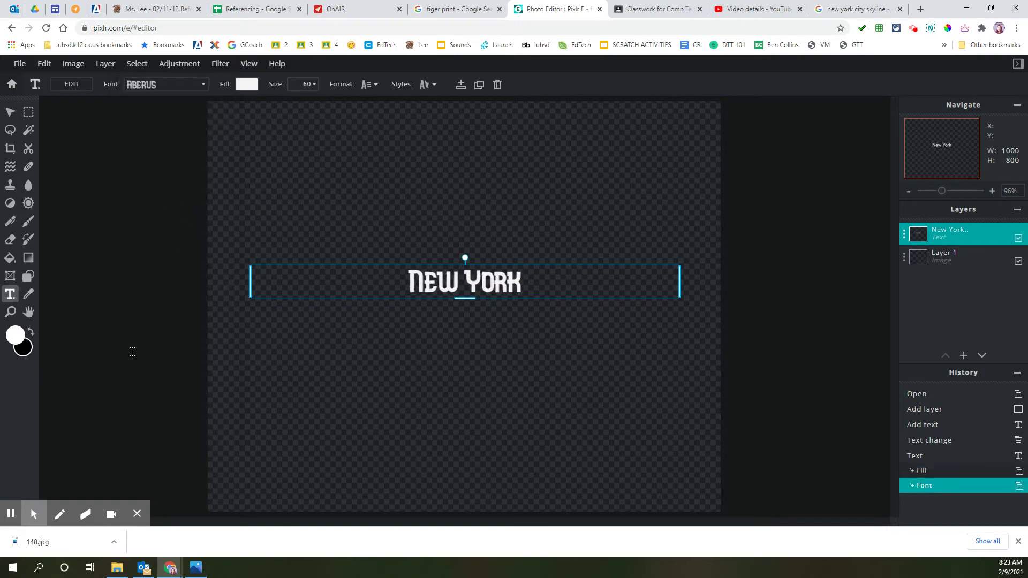
Change the text font from Aberus to Hippo Letto from the font list.
{"action": "left_click", "coordinate": [163, 86]}
{"action": "scroll", "coordinate": [149, 289], "scroll_direction": "down", "scroll_amount": 10}
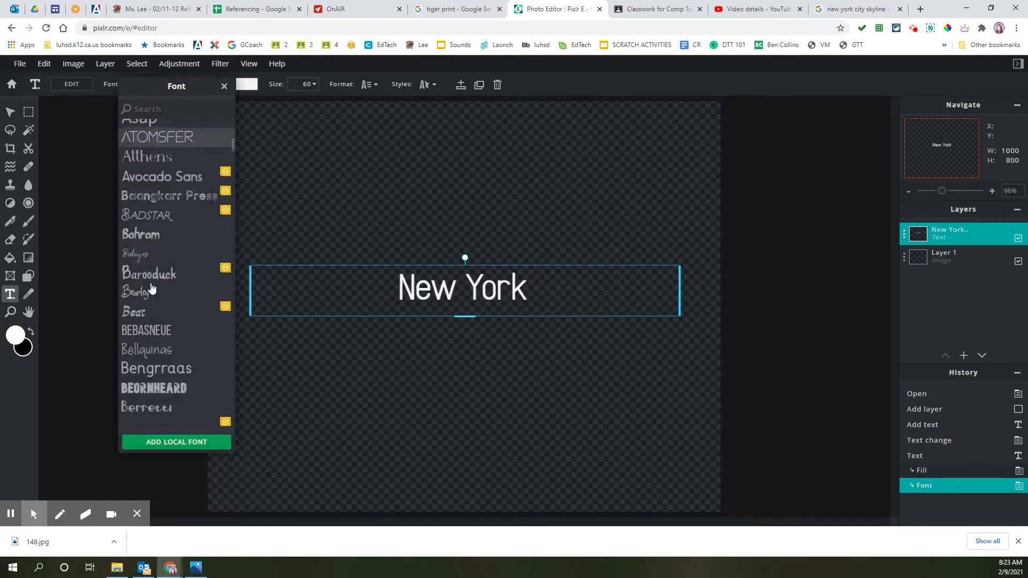
{"action": "scroll", "coordinate": [150, 289], "scroll_direction": "down", "scroll_amount": 7}
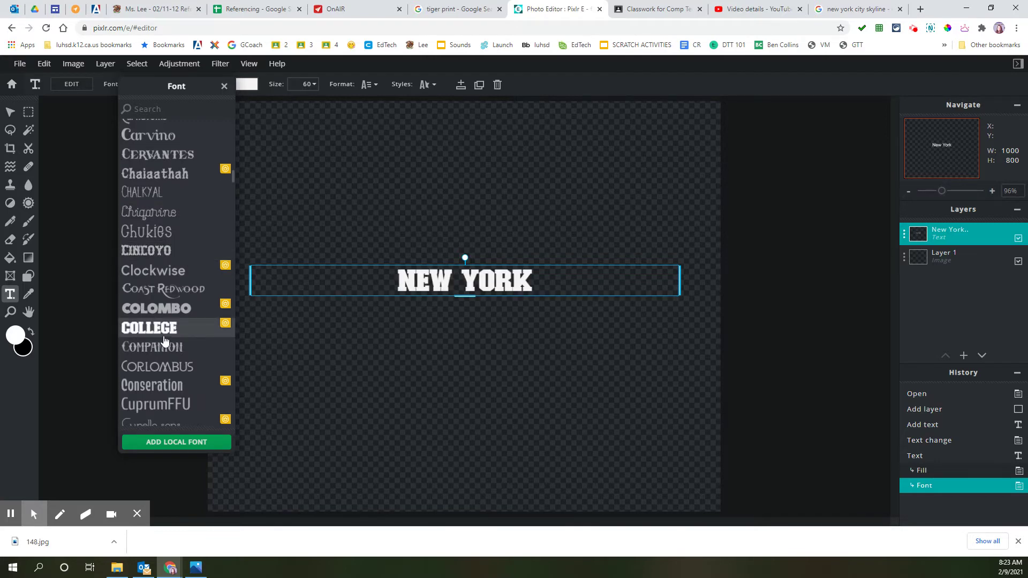
{"action": "scroll", "coordinate": [163, 332], "scroll_direction": "down", "scroll_amount": 4}
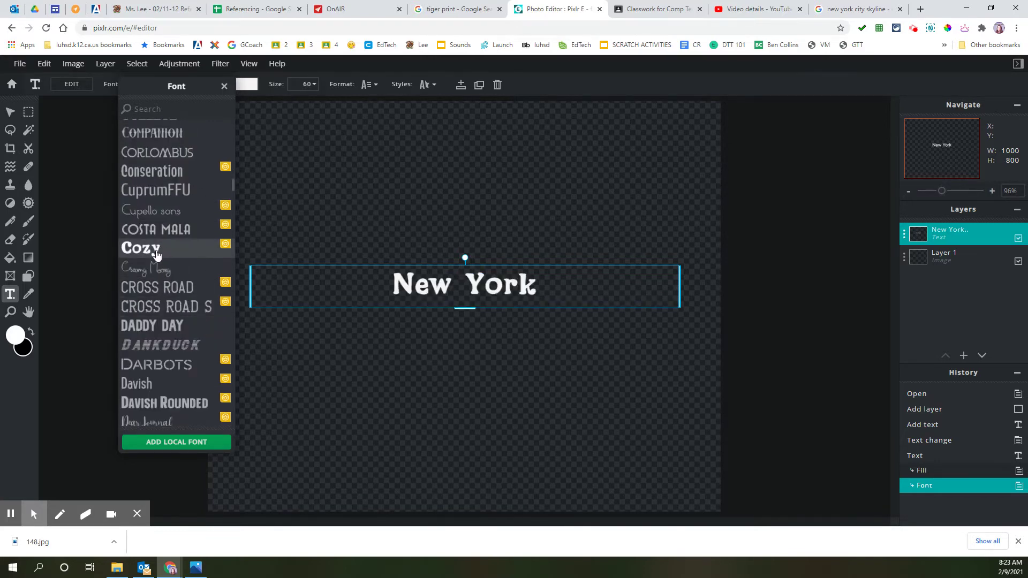
{"action": "scroll", "coordinate": [155, 364], "scroll_direction": "down", "scroll_amount": 2}
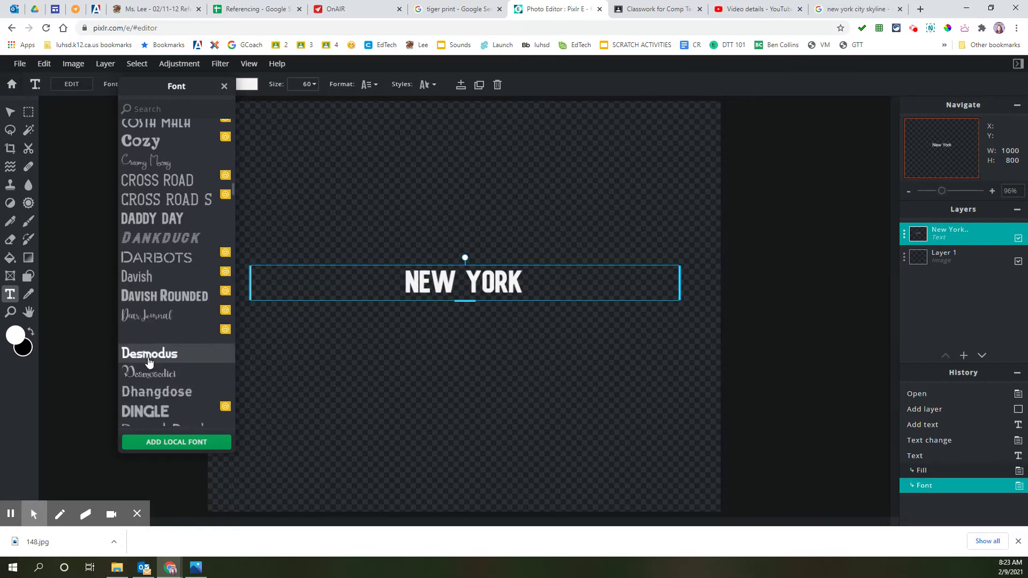
{"action": "scroll", "coordinate": [149, 362], "scroll_direction": "down", "scroll_amount": 4}
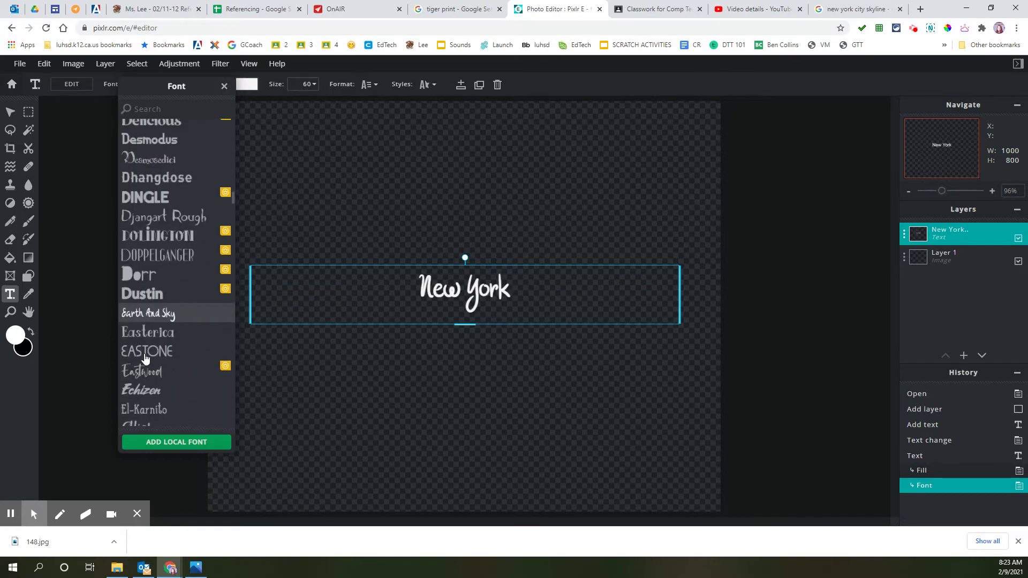
{"action": "scroll", "coordinate": [135, 395], "scroll_direction": "down", "scroll_amount": 3}
{"action": "scroll", "coordinate": [201, 356], "scroll_direction": "down", "scroll_amount": 3}
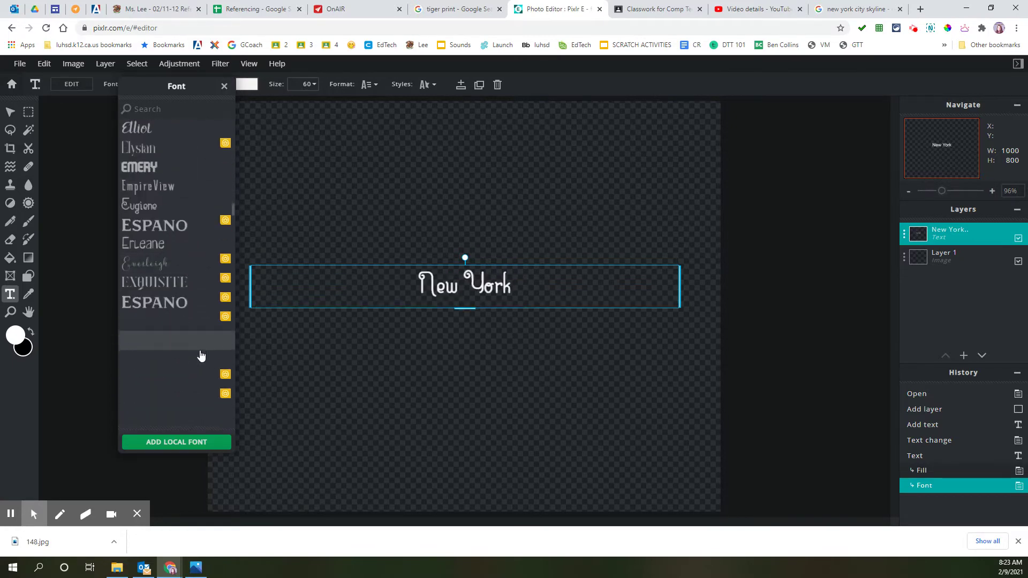
{"action": "scroll", "coordinate": [187, 356], "scroll_direction": "down", "scroll_amount": 2}
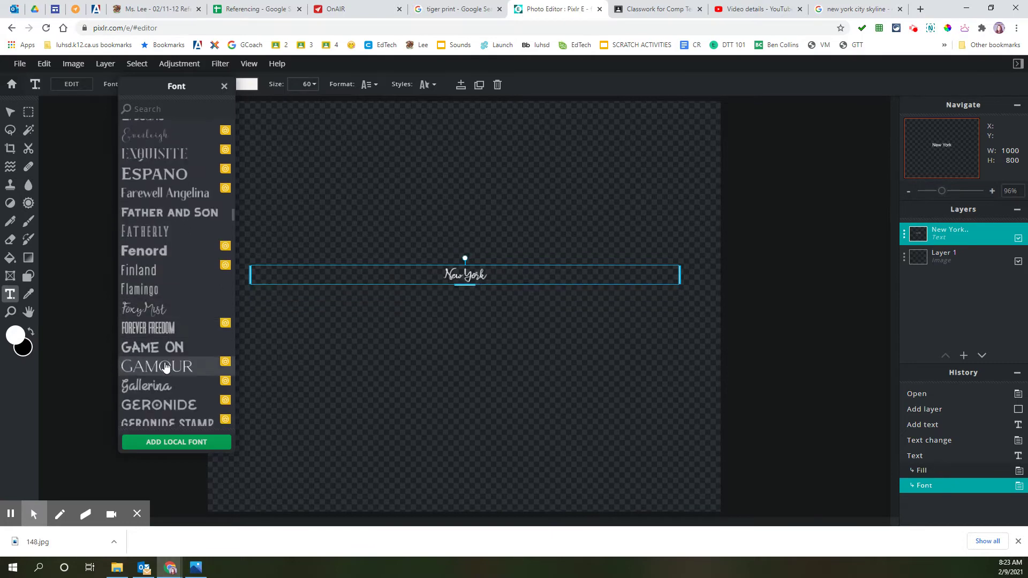
{"action": "scroll", "coordinate": [161, 362], "scroll_direction": "down", "scroll_amount": 3}
{"action": "scroll", "coordinate": [166, 361], "scroll_direction": "down", "scroll_amount": 3}
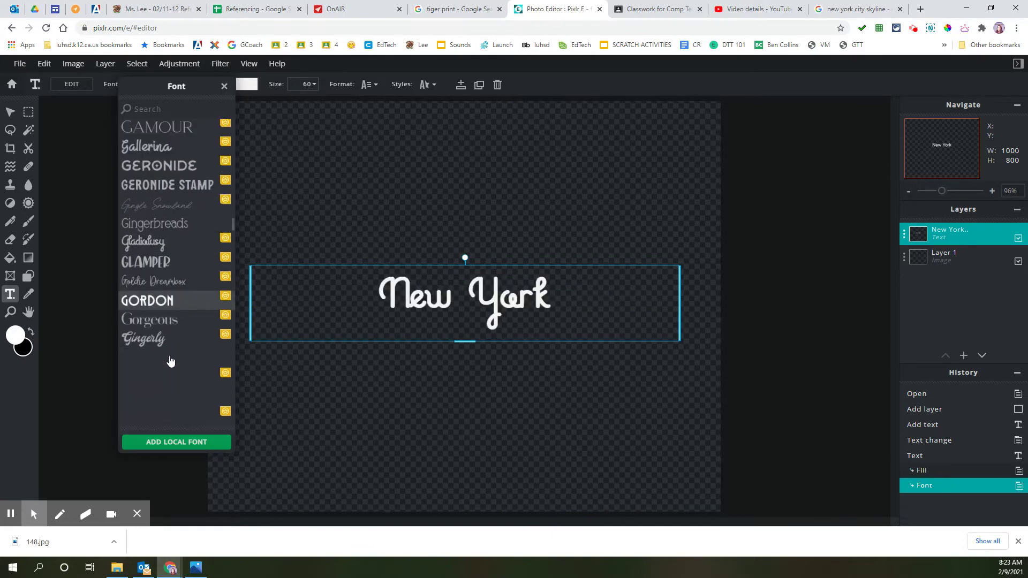
{"action": "scroll", "coordinate": [198, 391], "scroll_direction": "down", "scroll_amount": 3}
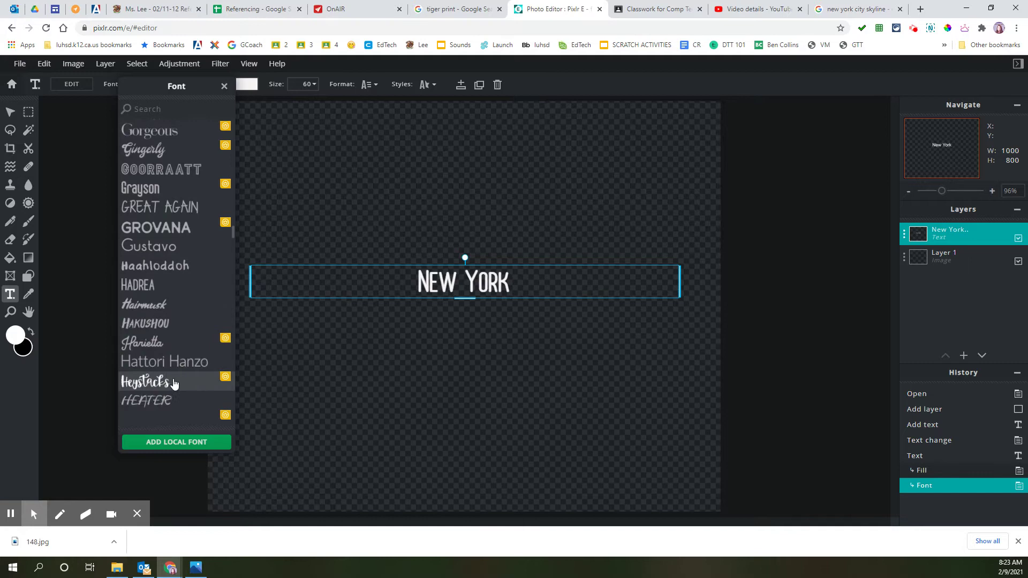
{"action": "scroll", "coordinate": [176, 374], "scroll_direction": "down", "scroll_amount": 3}
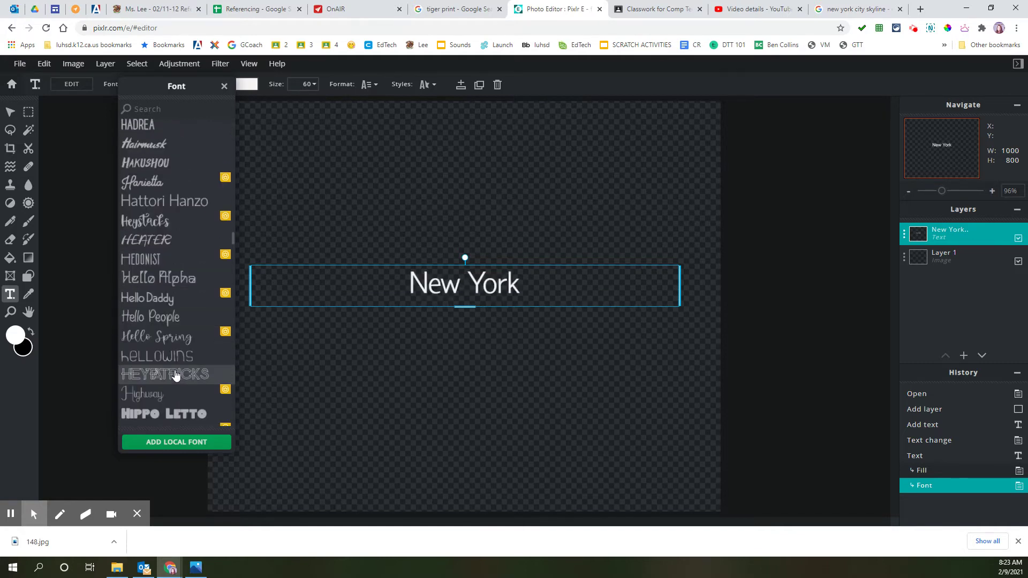
{"action": "scroll", "coordinate": [171, 372], "scroll_direction": "down", "scroll_amount": 3}
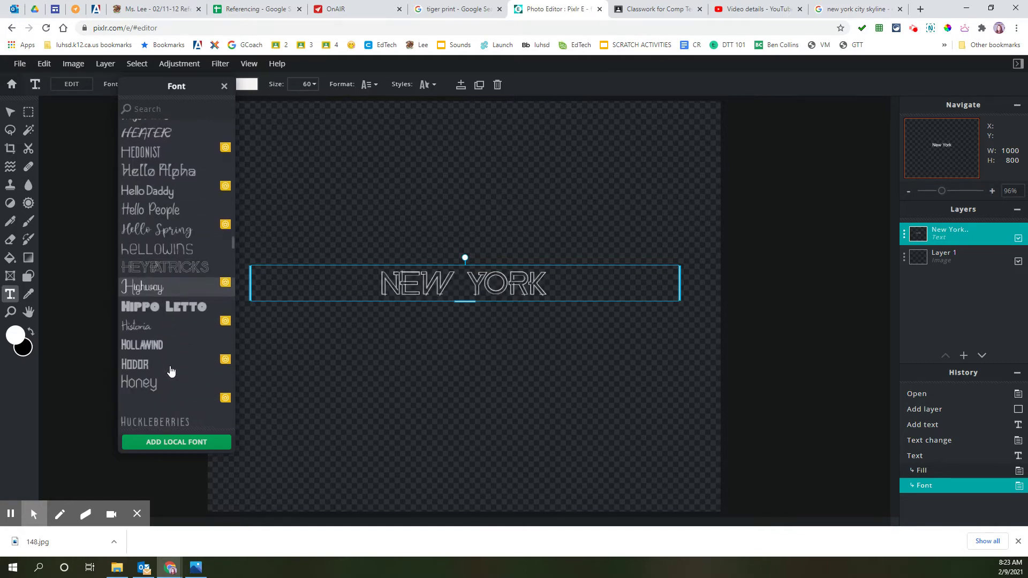
{"action": "left_click", "coordinate": [142, 303]}
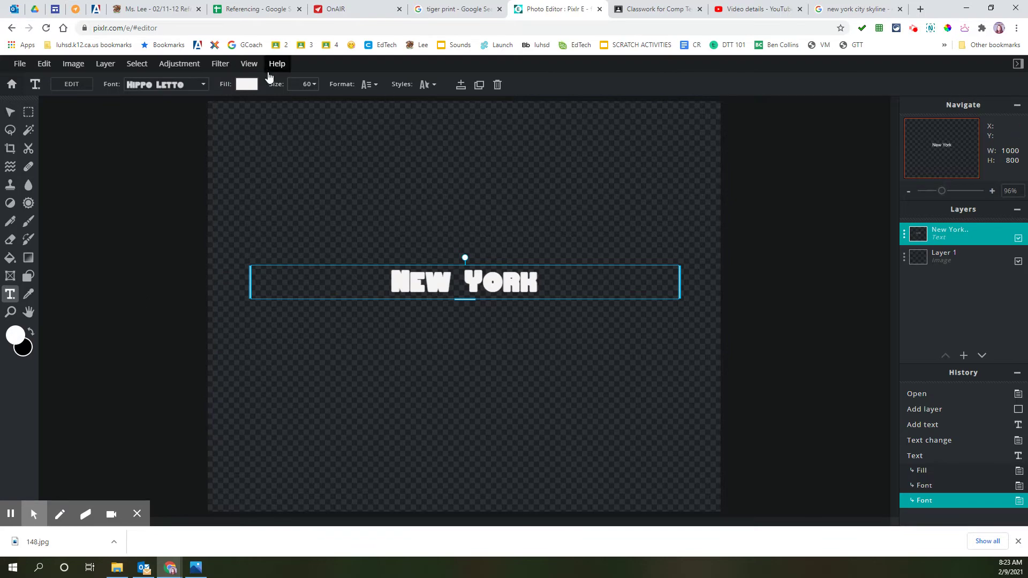
Enlarge the text, stretch its box to the full canvas width and move it up.
{"action": "left_click", "coordinate": [297, 81]}
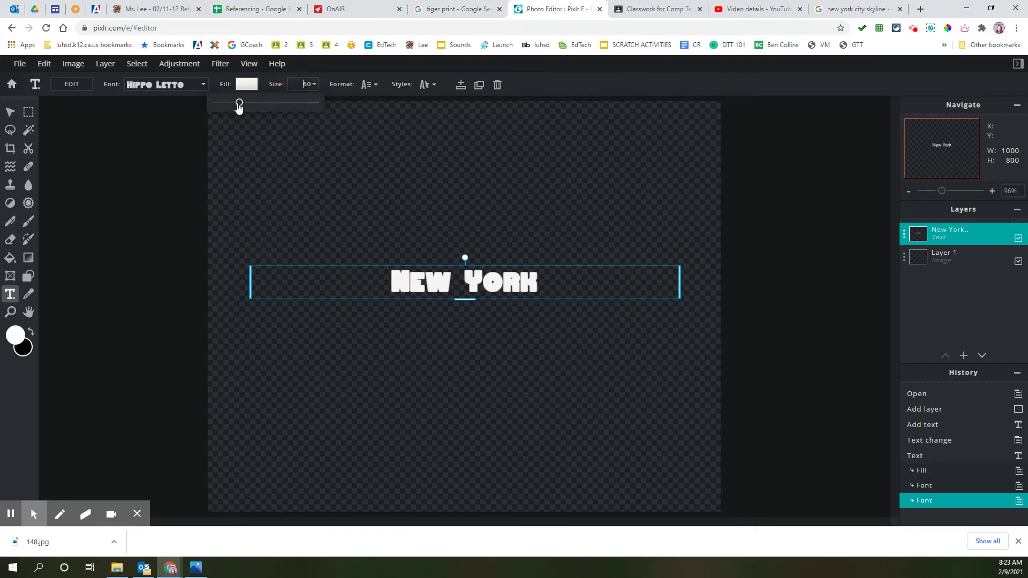
{"action": "left_click_drag", "start_coordinate": [239, 106], "coordinate": [260, 104]}
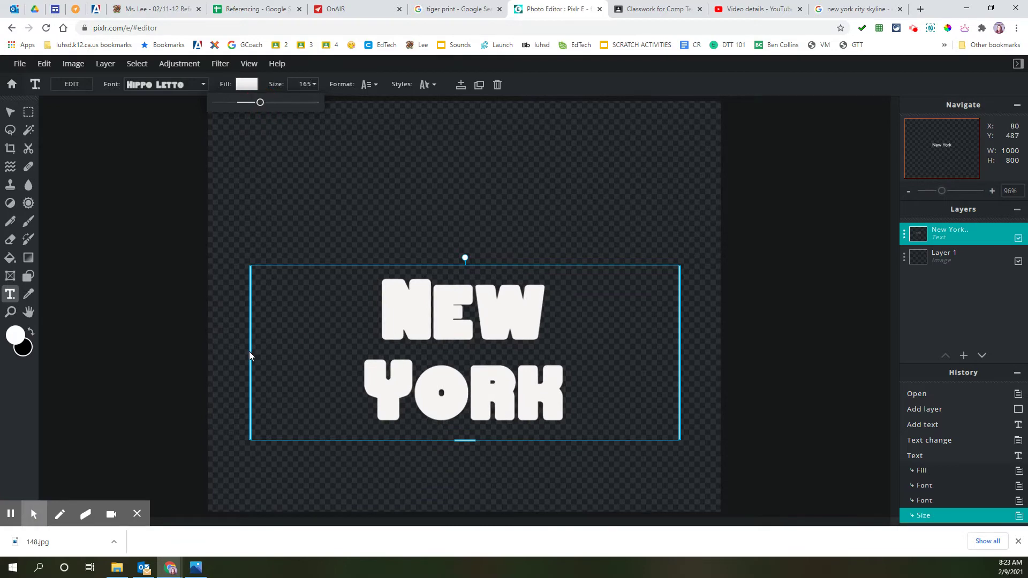
{"action": "left_click_drag", "start_coordinate": [248, 351], "coordinate": [213, 351]}
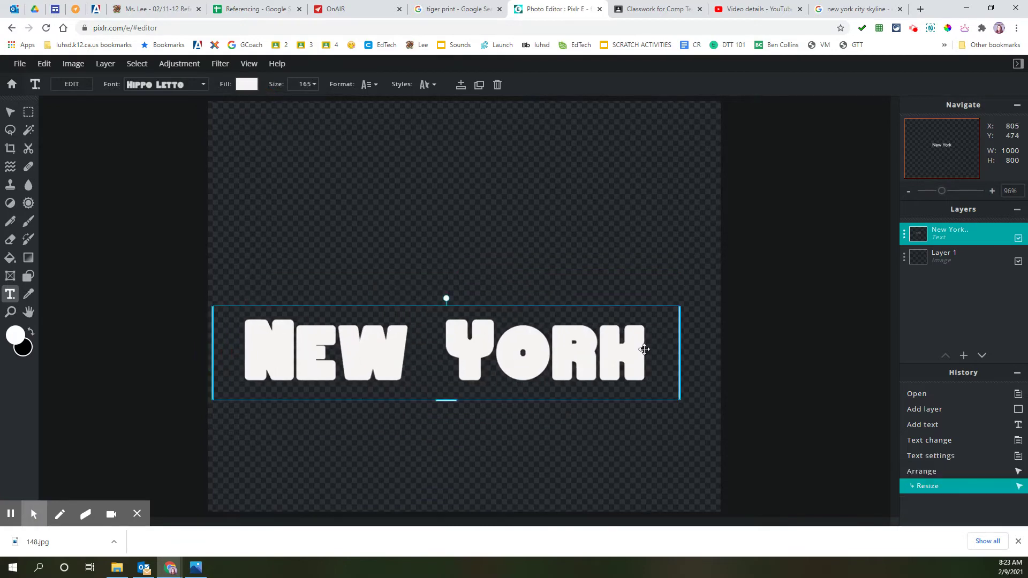
{"action": "left_click_drag", "start_coordinate": [681, 356], "coordinate": [703, 356]}
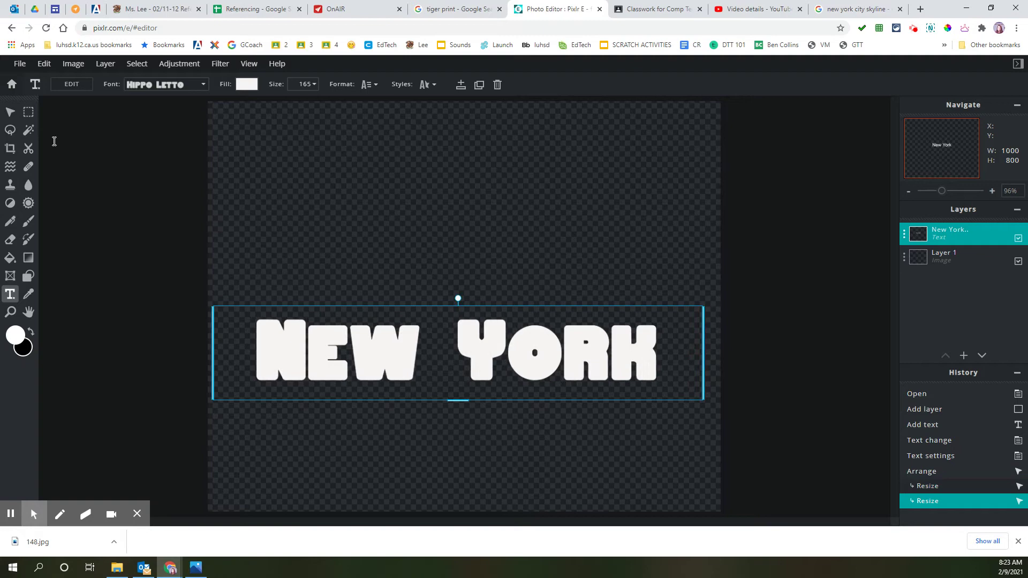
{"action": "left_click", "coordinate": [10, 111]}
{"action": "left_click_drag", "start_coordinate": [343, 347], "coordinate": [343, 283]}
{"action": "left_click_drag", "start_coordinate": [705, 301], "coordinate": [725, 303]}
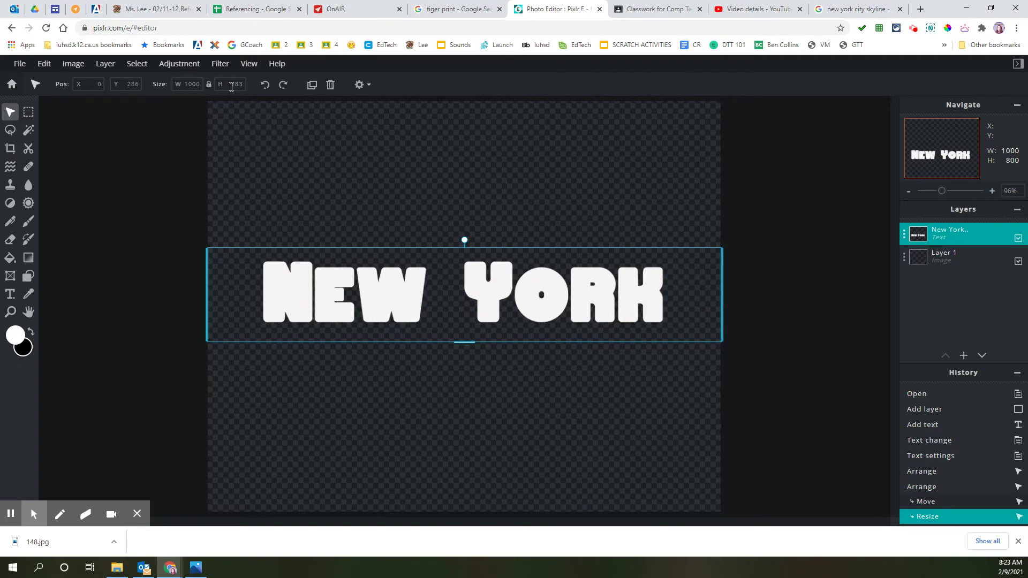
Set the text size to 190.
{"action": "left_click", "coordinate": [10, 294]}
{"action": "left_click", "coordinate": [314, 85]}
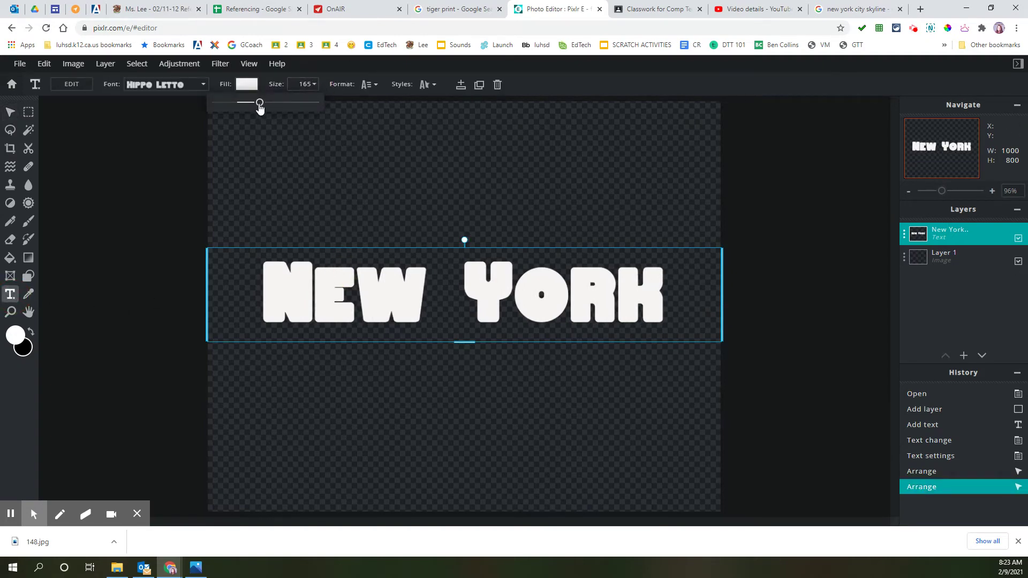
{"action": "left_click_drag", "start_coordinate": [260, 107], "coordinate": [261, 108]}
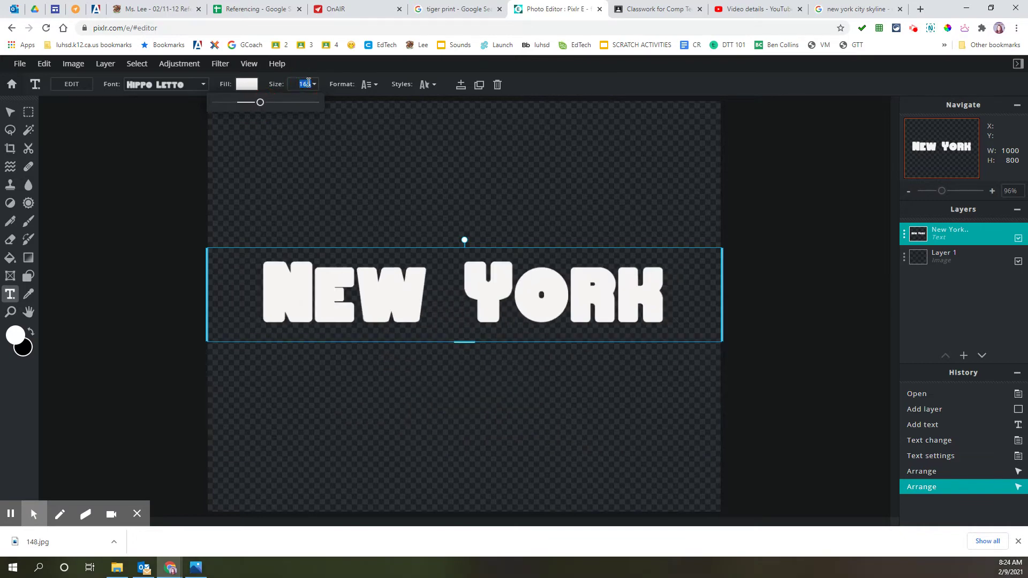
{"action": "type", "text": "200"}
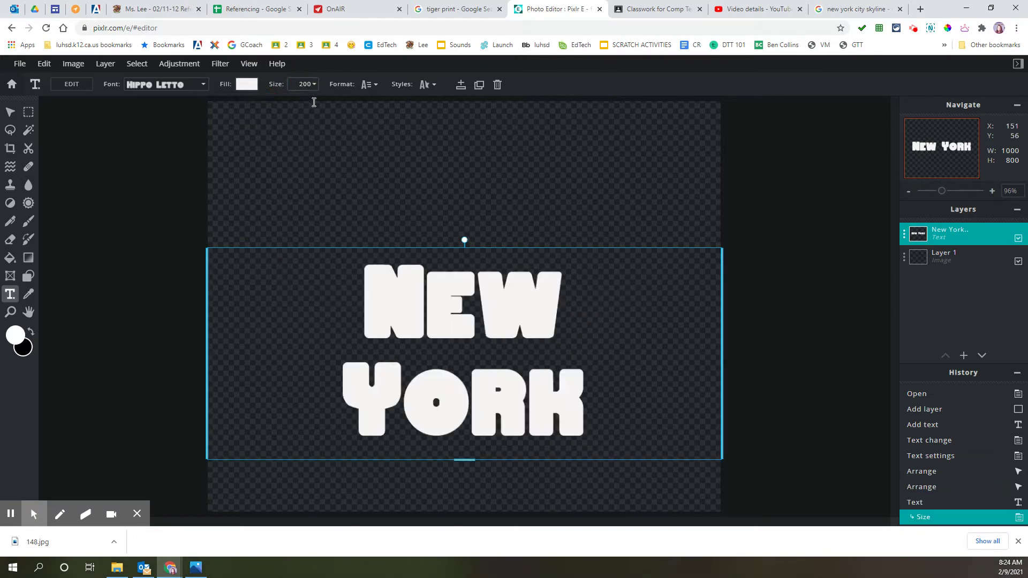
{"action": "left_click", "coordinate": [301, 83]}
{"action": "type", "text": "190"}
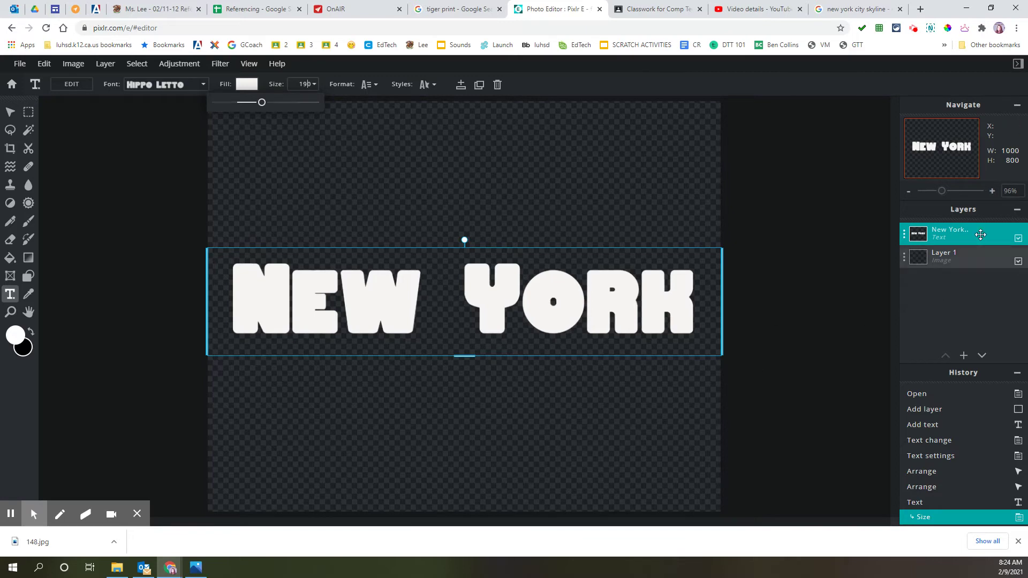
Merge the NEW YORK text layer down into the empty background layer.
{"action": "left_click", "coordinate": [904, 236]}
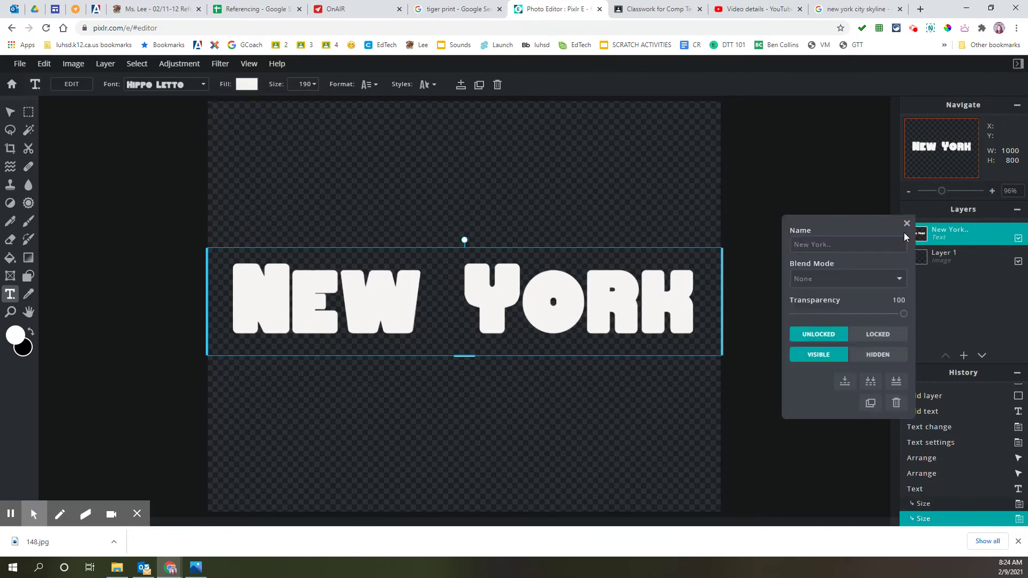
{"action": "left_click", "coordinate": [843, 380]}
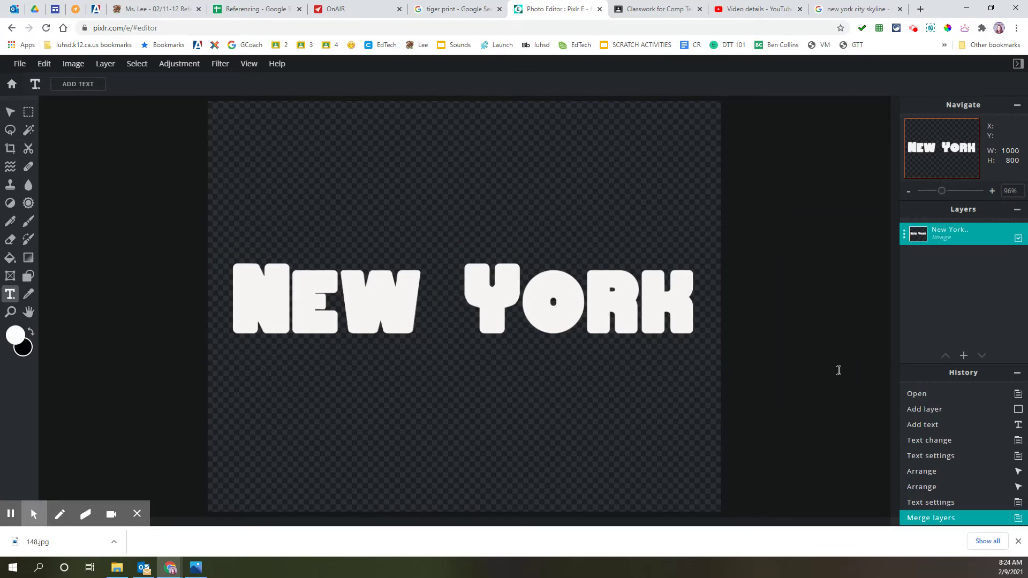
{"action": "left_click", "coordinate": [109, 66]}
{"action": "left_click", "coordinate": [110, 108]}
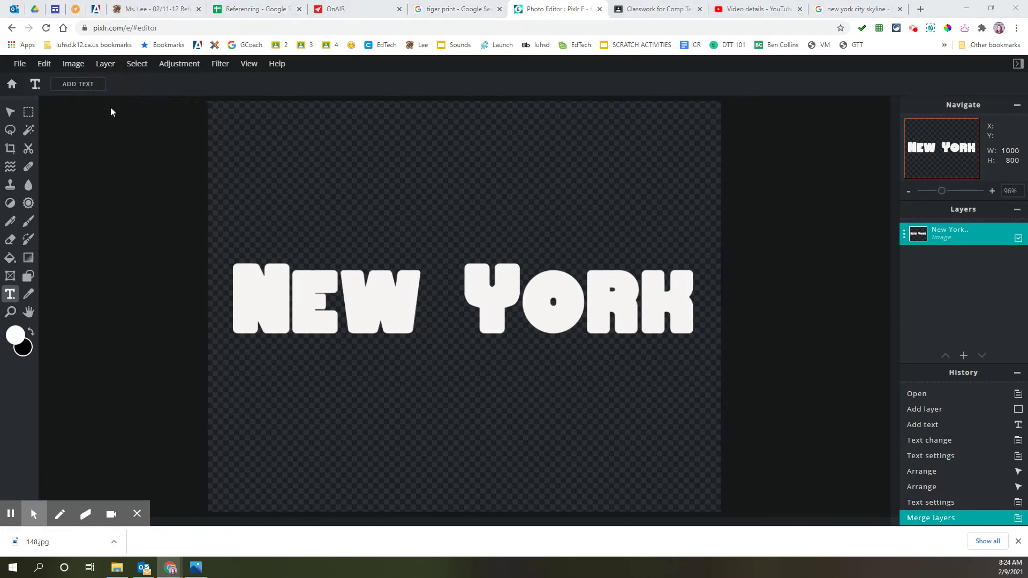
Add 148.jpg as a layer, set it to 70 transparency, and move it up over the letters.
{"action": "double_click", "coordinate": [118, 95]}
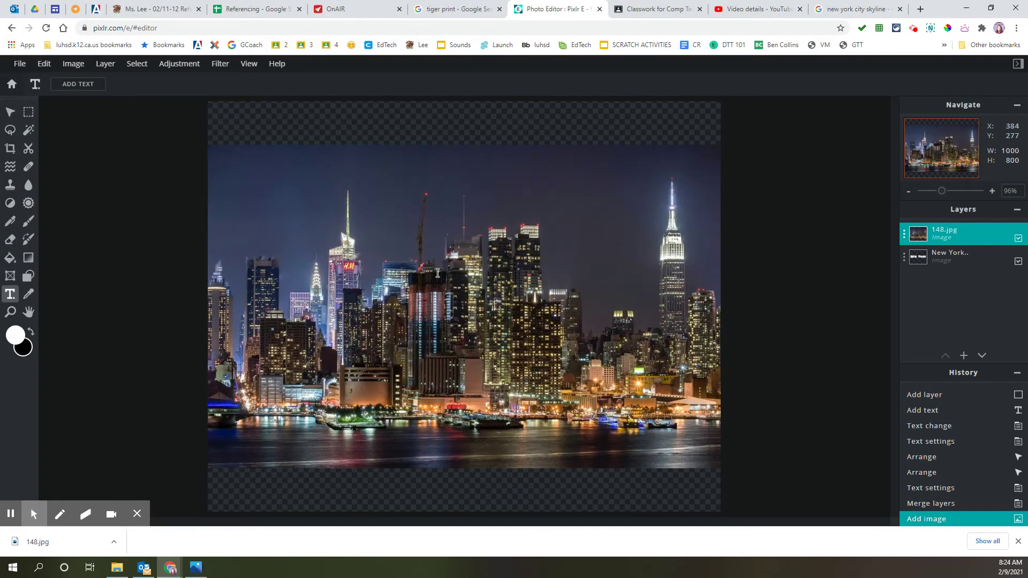
{"action": "left_click", "coordinate": [904, 239]}
{"action": "left_click_drag", "start_coordinate": [903, 314], "coordinate": [871, 316]}
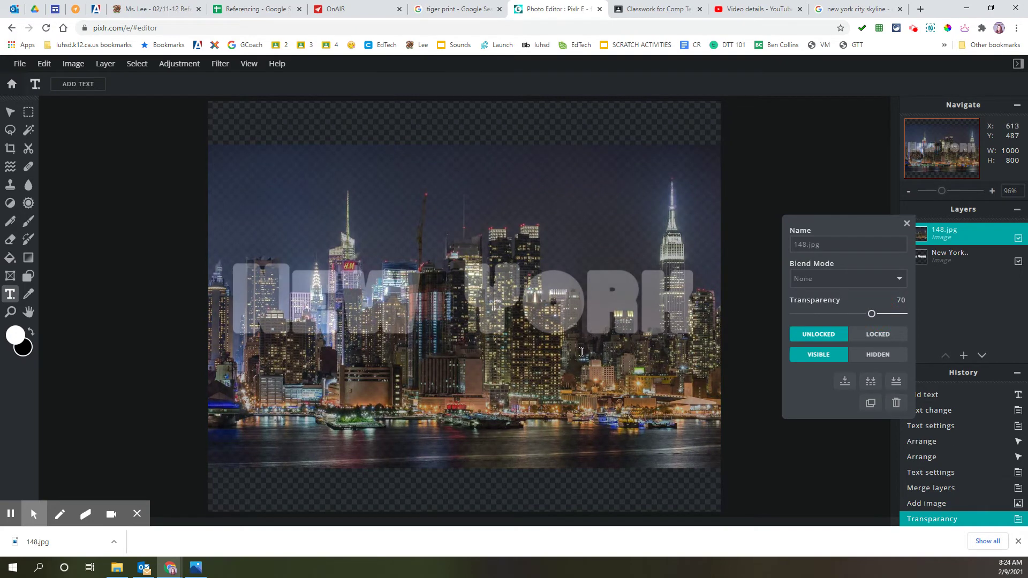
{"action": "left_click", "coordinate": [906, 224]}
{"action": "left_click", "coordinate": [9, 112]}
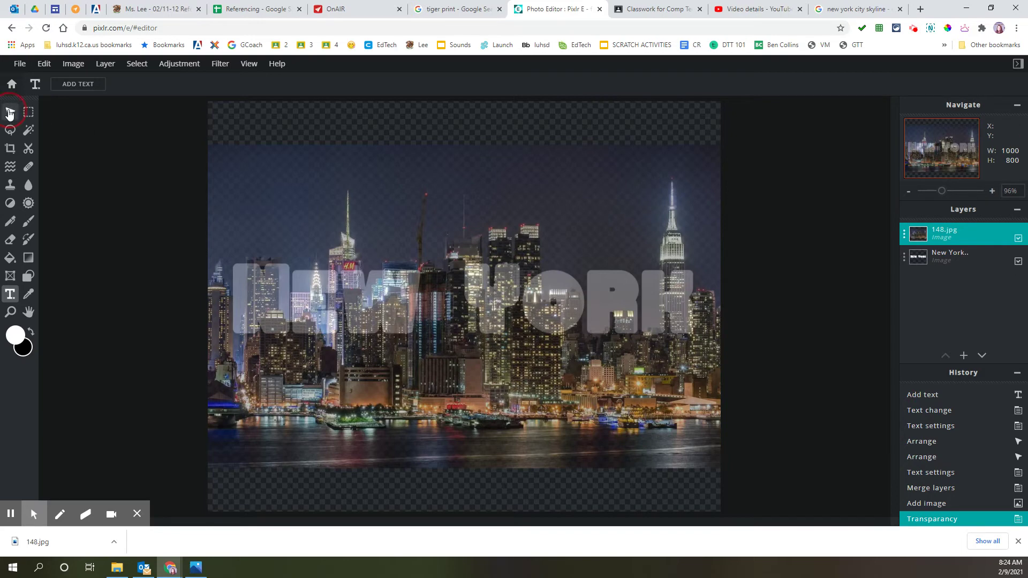
{"action": "left_click_drag", "start_coordinate": [390, 241], "coordinate": [405, 189]}
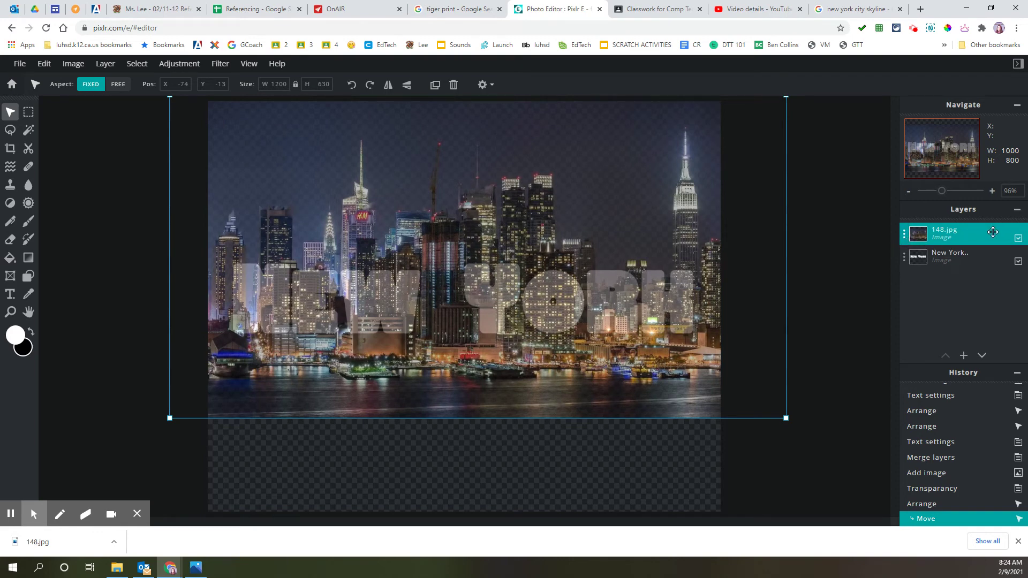
Hide the skyline layer and magic-wand select the letters, adding the O and R holes.
{"action": "left_click", "coordinate": [1018, 239]}
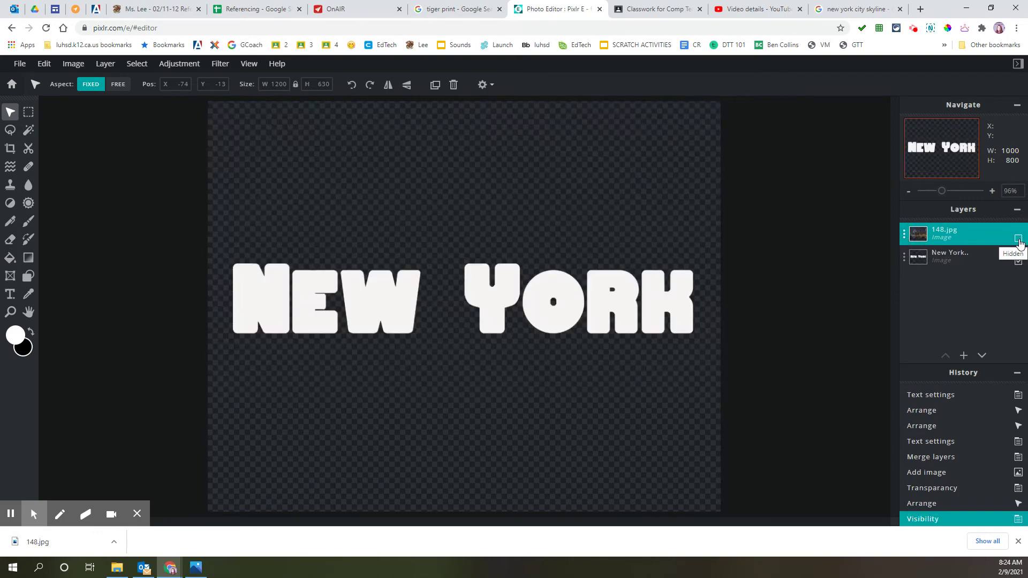
{"action": "left_click", "coordinate": [948, 255]}
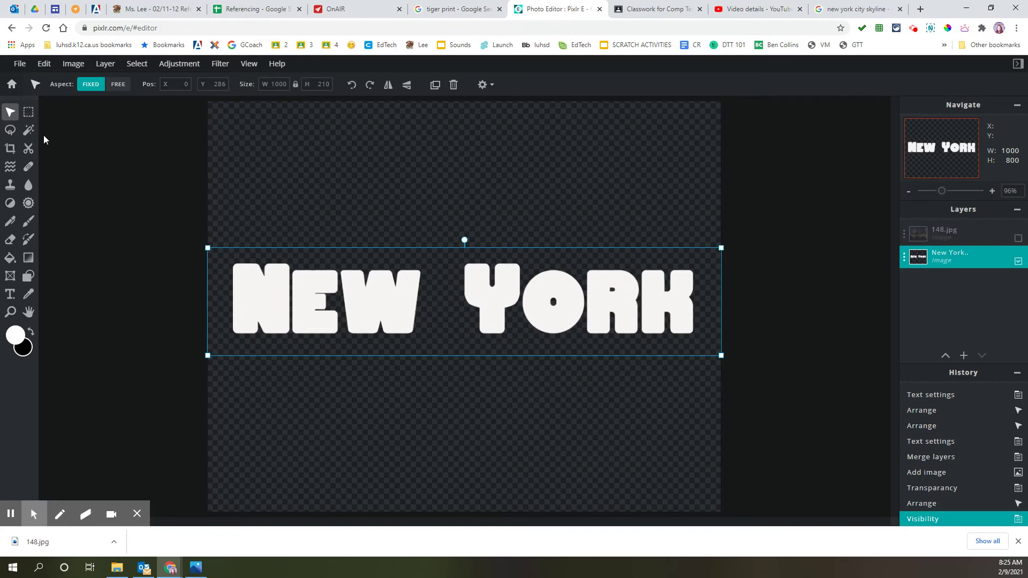
{"action": "left_click", "coordinate": [29, 130]}
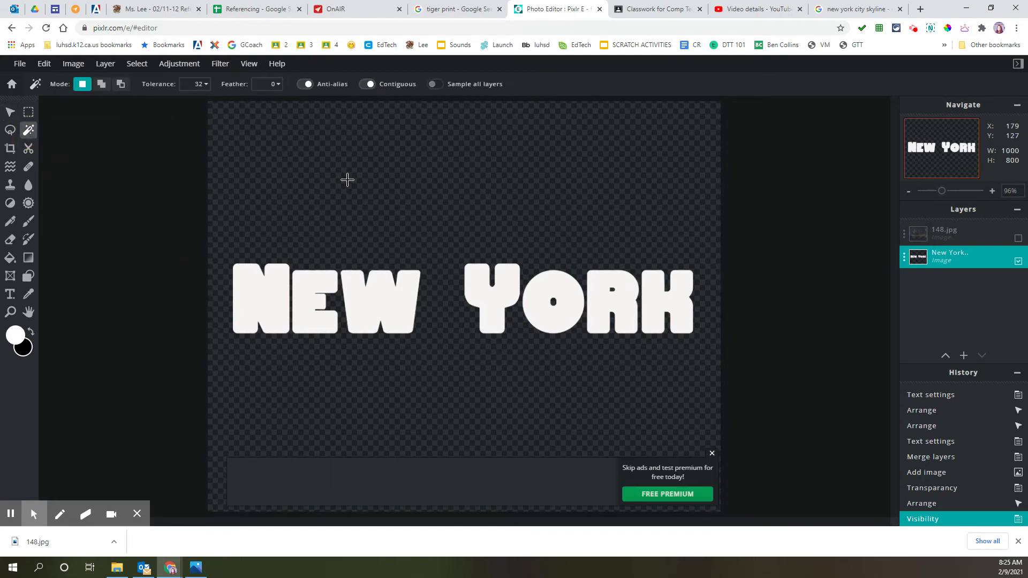
{"action": "left_click", "coordinate": [346, 179]}
{"action": "left_click", "coordinate": [711, 453]}
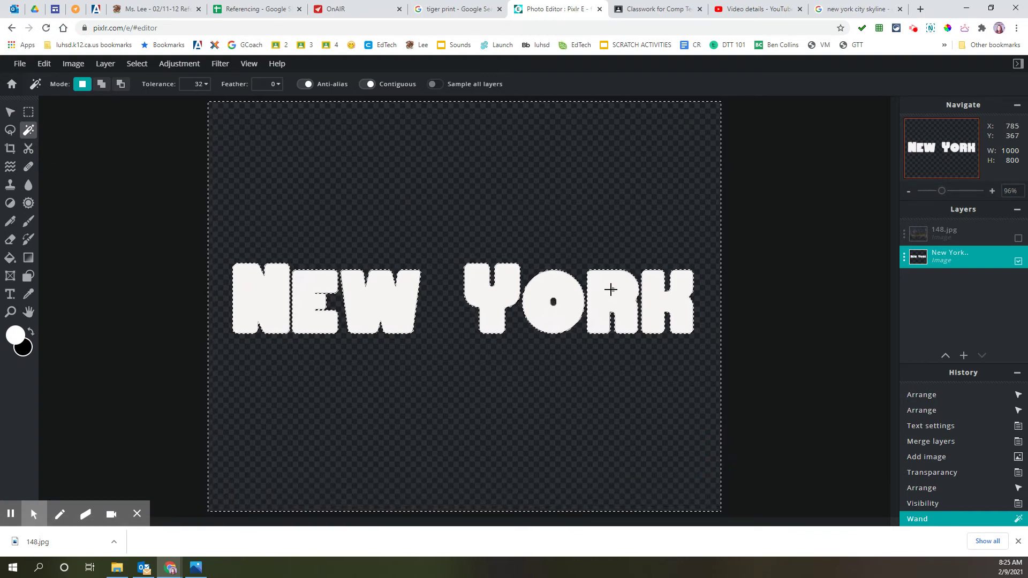
{"action": "key", "text": "shift"}
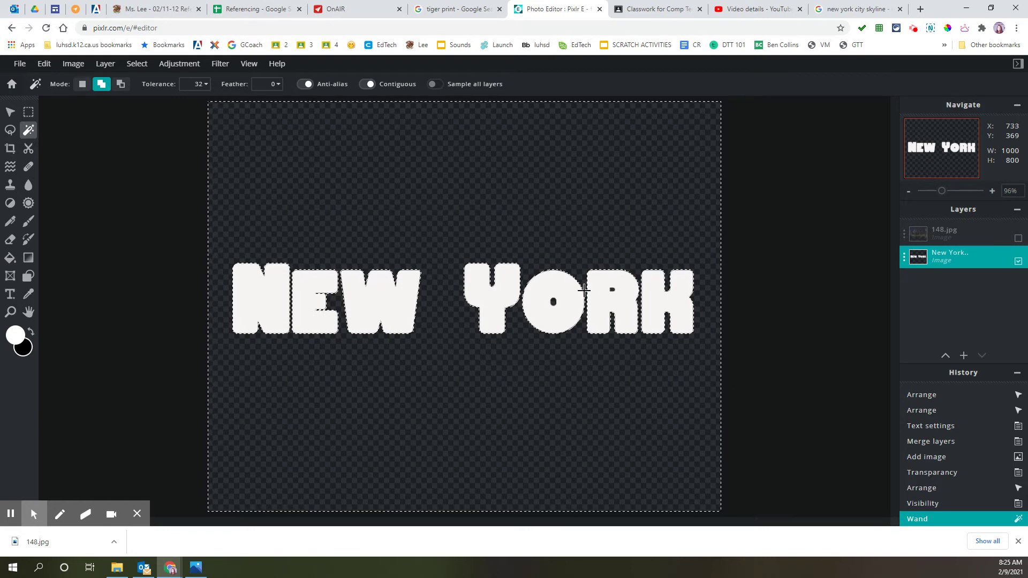
{"action": "left_click", "coordinate": [553, 301], "text": "shift"}
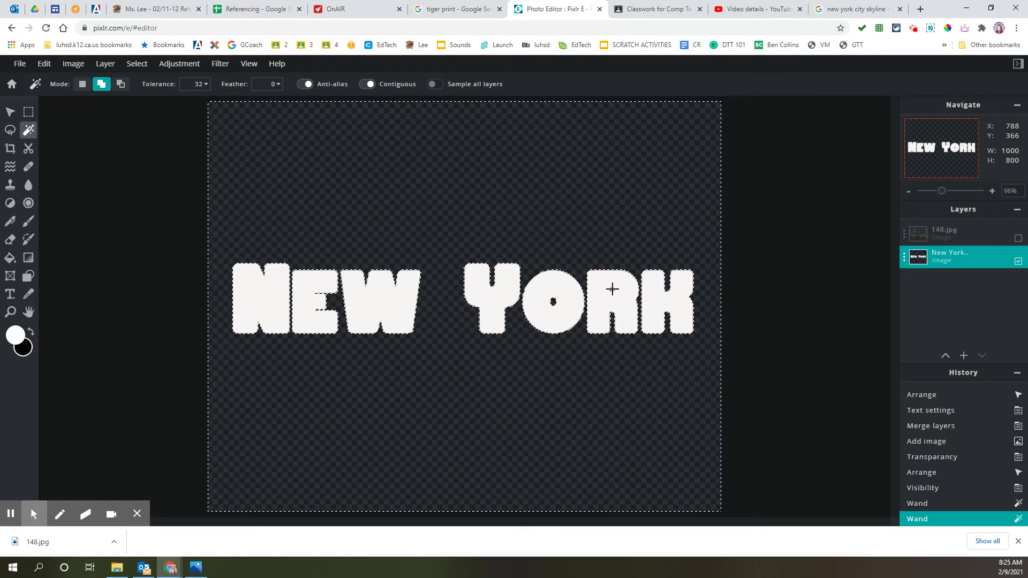
{"action": "left_click", "coordinate": [613, 289], "text": "shift"}
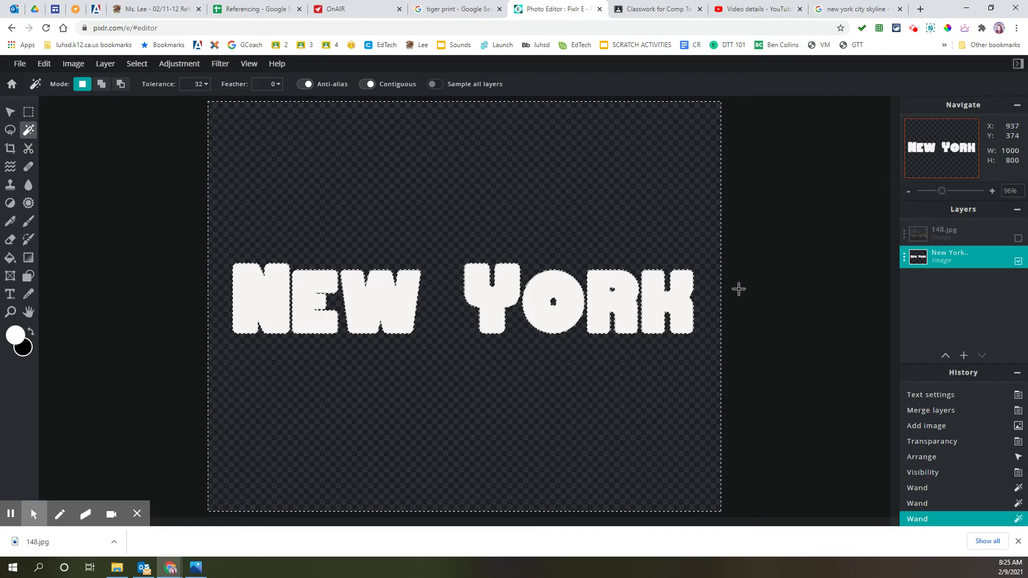
On the shown skyline layer, erase above and below the letters with a 700px eraser.
{"action": "left_click", "coordinate": [1018, 238]}
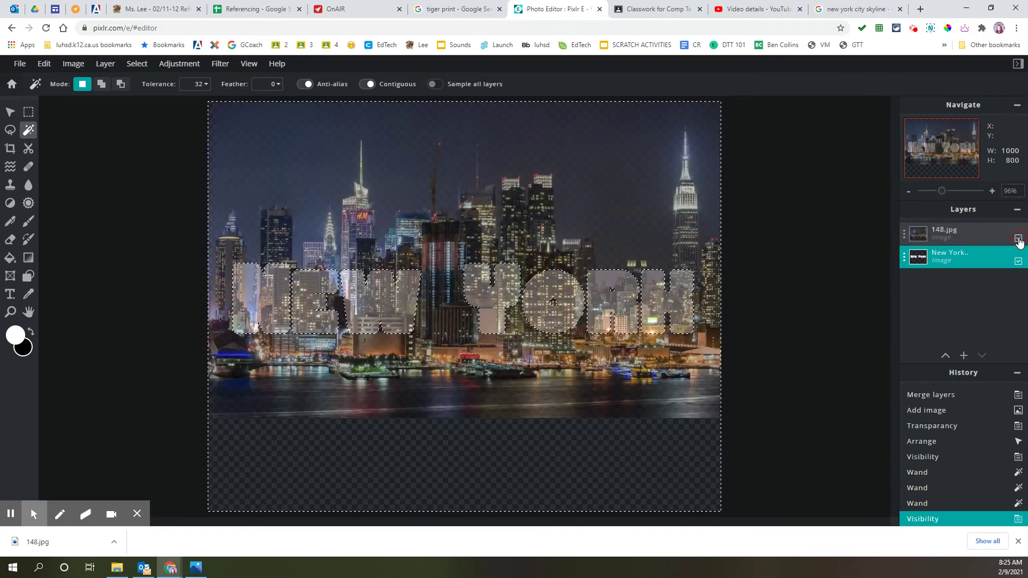
{"action": "left_click", "coordinate": [965, 231]}
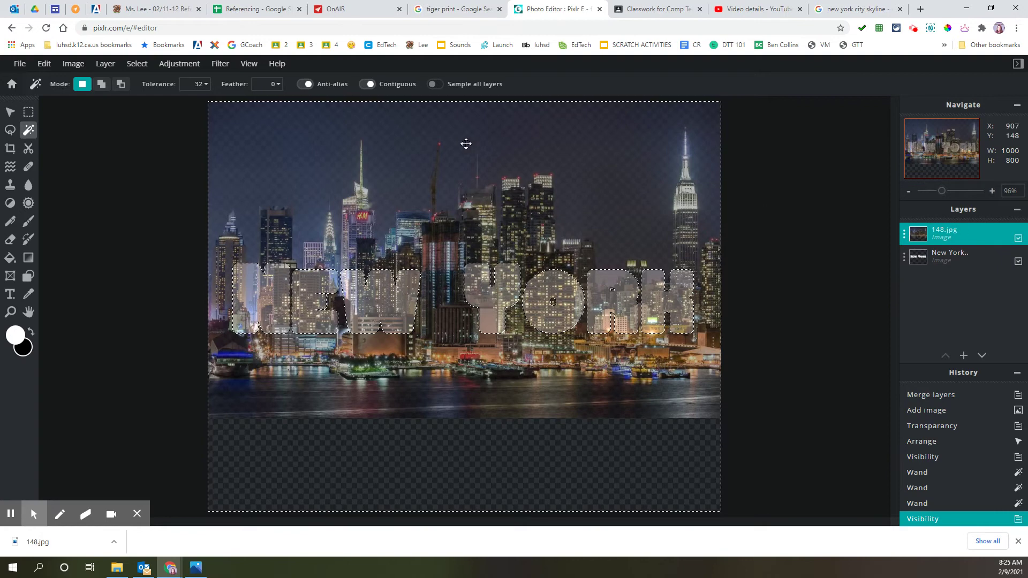
{"action": "left_click", "coordinate": [9, 240]}
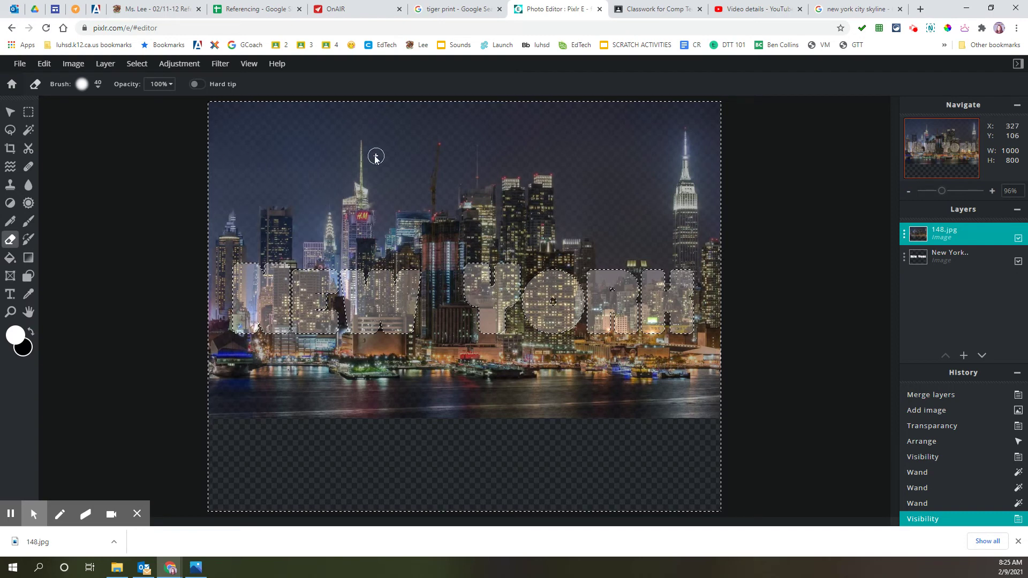
{"action": "left_click", "coordinate": [86, 86]}
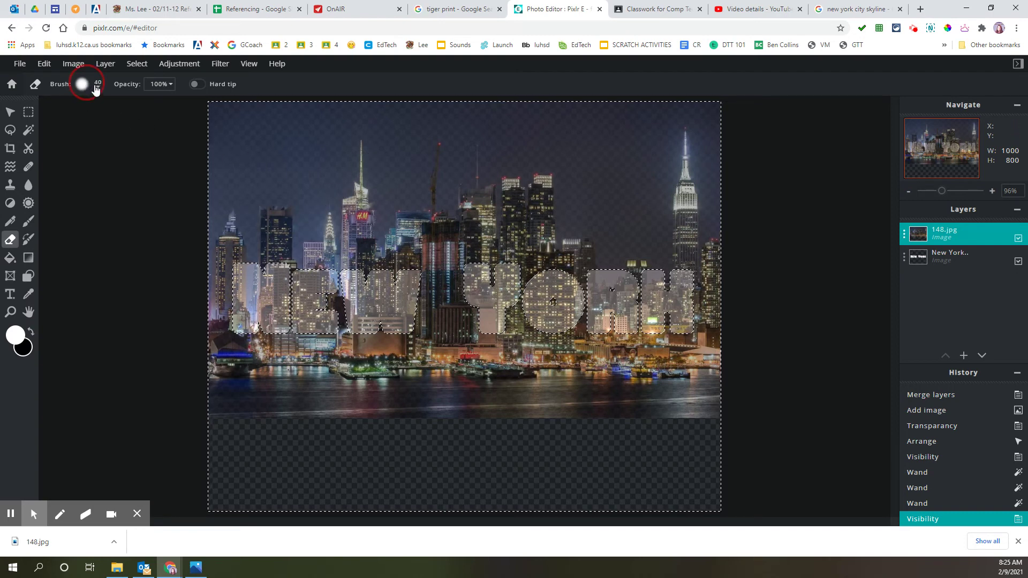
{"action": "left_click", "coordinate": [98, 88]}
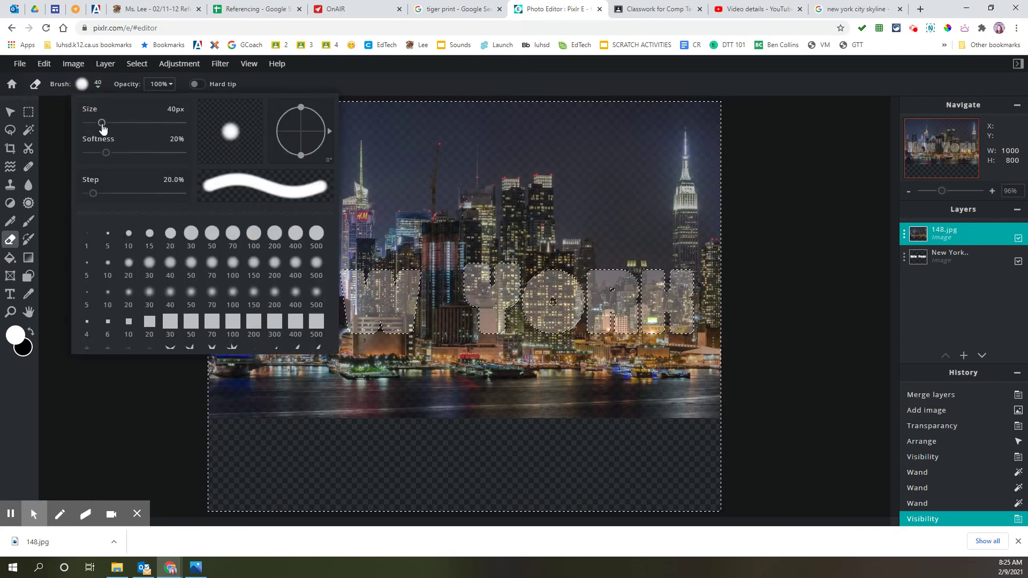
{"action": "mouse_move", "coordinate": [102, 124]}
{"action": "left_mouse_down"}
{"action": "mouse_move", "coordinate": [164, 131]}
{"action": "mouse_move", "coordinate": [211, 108]}
{"action": "mouse_move", "coordinate": [358, 124]}
{"action": "mouse_move", "coordinate": [677, 120]}
{"action": "mouse_move", "coordinate": [715, 149]}
{"action": "mouse_move", "coordinate": [713, 188]}
{"action": "mouse_move", "coordinate": [691, 216]}
{"action": "mouse_move", "coordinate": [225, 230]}
{"action": "left_mouse_up"}
{"action": "left_click", "coordinate": [401, 139]}
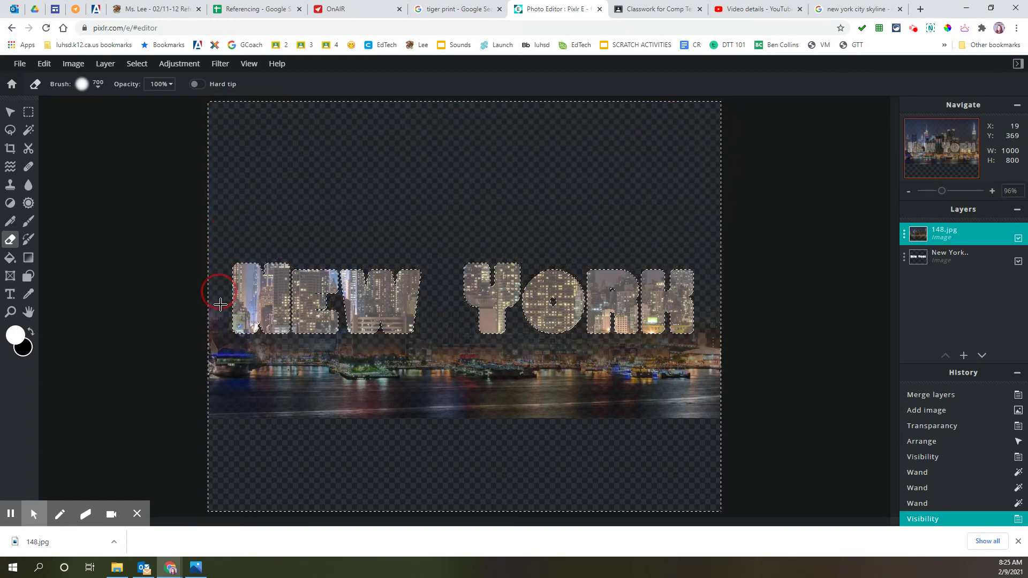
{"action": "mouse_move", "coordinate": [220, 305]}
{"action": "left_mouse_down"}
{"action": "mouse_move", "coordinate": [242, 315]}
{"action": "mouse_move", "coordinate": [702, 293]}
{"action": "mouse_move", "coordinate": [703, 375]}
{"action": "mouse_move", "coordinate": [698, 401]}
{"action": "mouse_move", "coordinate": [613, 408]}
{"action": "mouse_move", "coordinate": [198, 396]}
{"action": "left_mouse_up"}
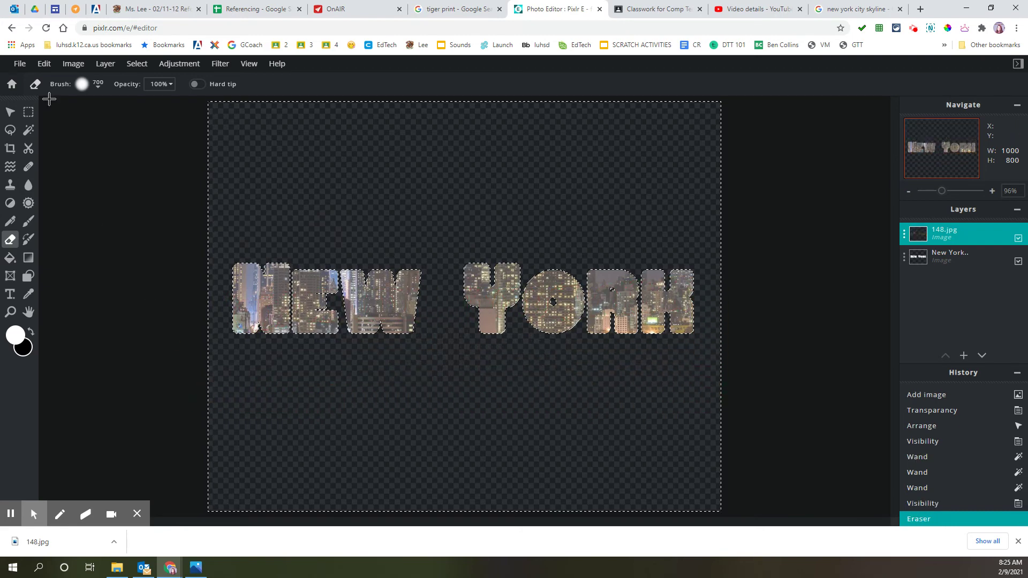
Pull the crop frame's top and bottom edges in to a 208-pixel band around the text.
{"action": "left_click", "coordinate": [10, 152]}
{"action": "left_click_drag", "start_coordinate": [464, 101], "coordinate": [443, 238]}
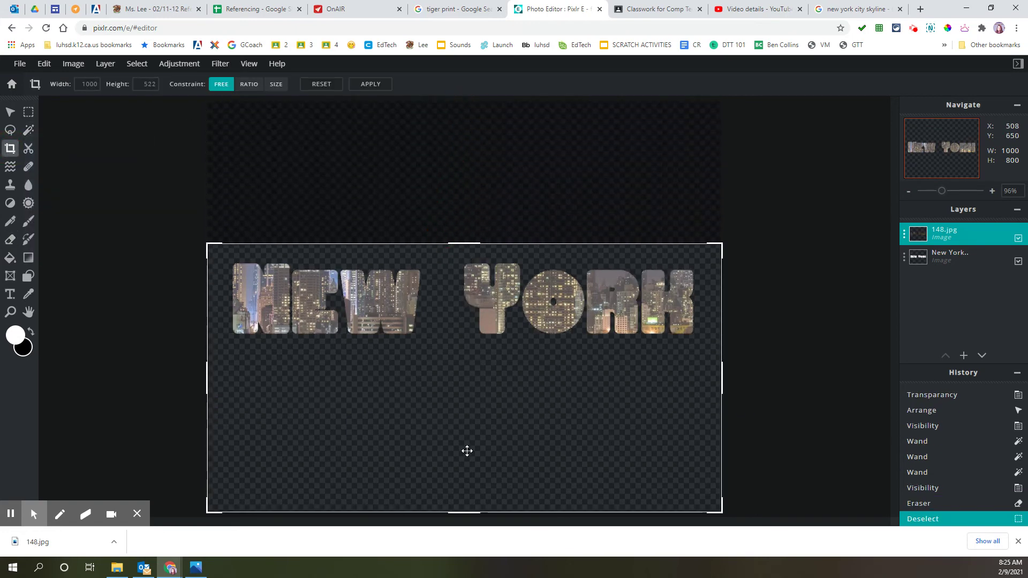
{"action": "left_click_drag", "start_coordinate": [466, 509], "coordinate": [459, 349]}
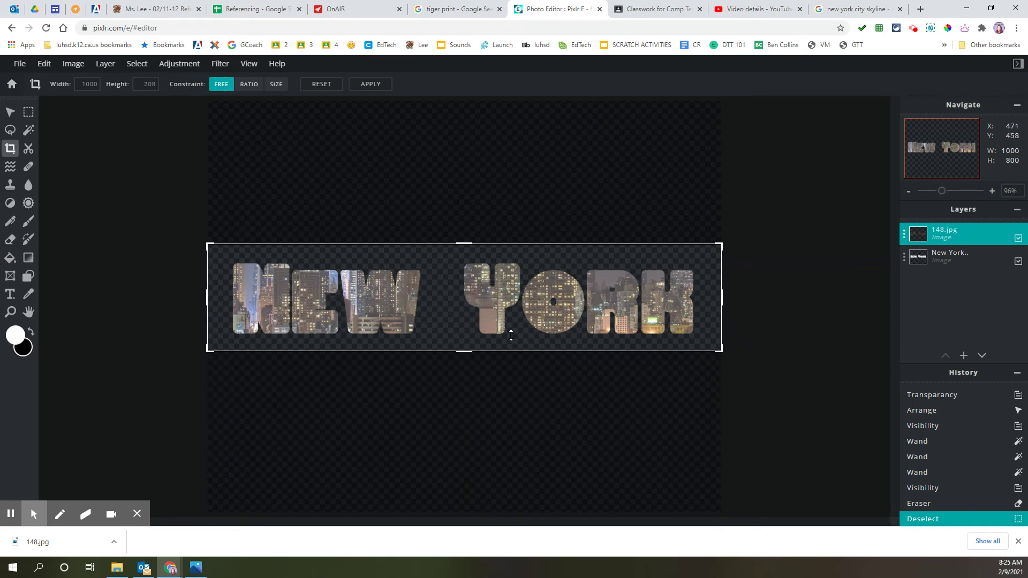
Add a white 15px outer glow (feather 50%, opacity 100%) around the NEW YORK letters.
{"action": "left_click", "coordinate": [228, 66]}
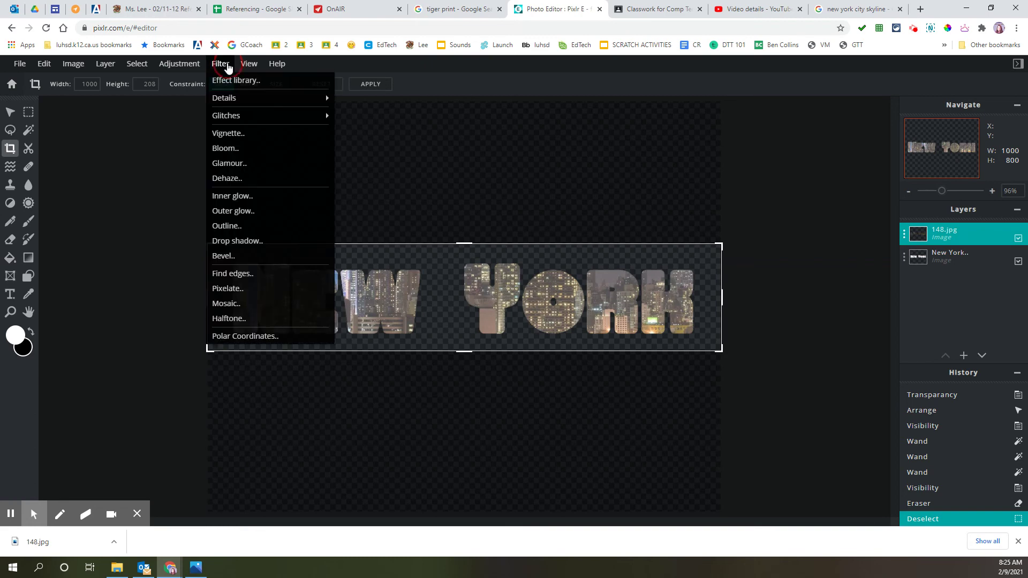
{"action": "left_click", "coordinate": [225, 213]}
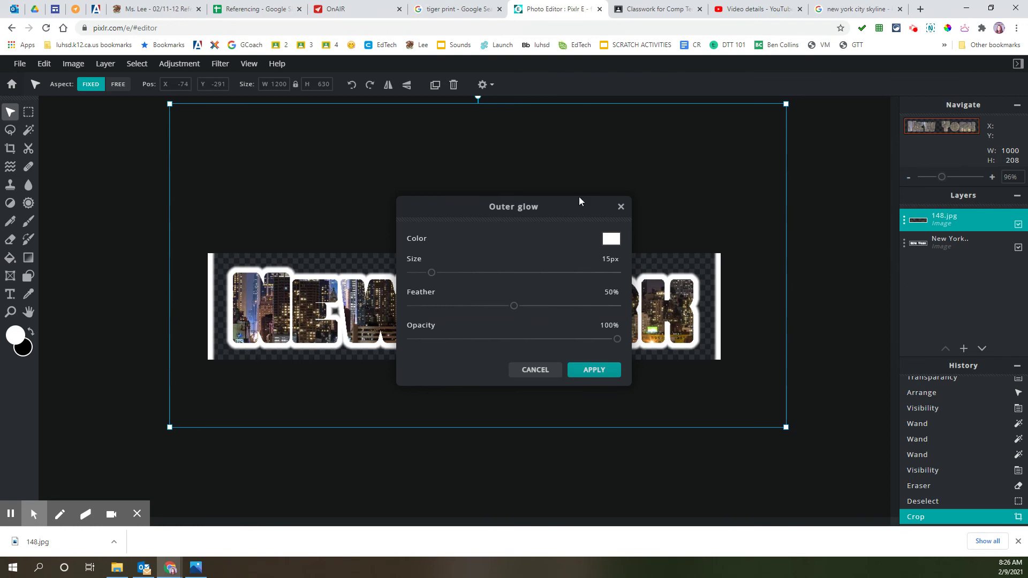
{"action": "left_click_drag", "start_coordinate": [579, 202], "coordinate": [548, 377]}
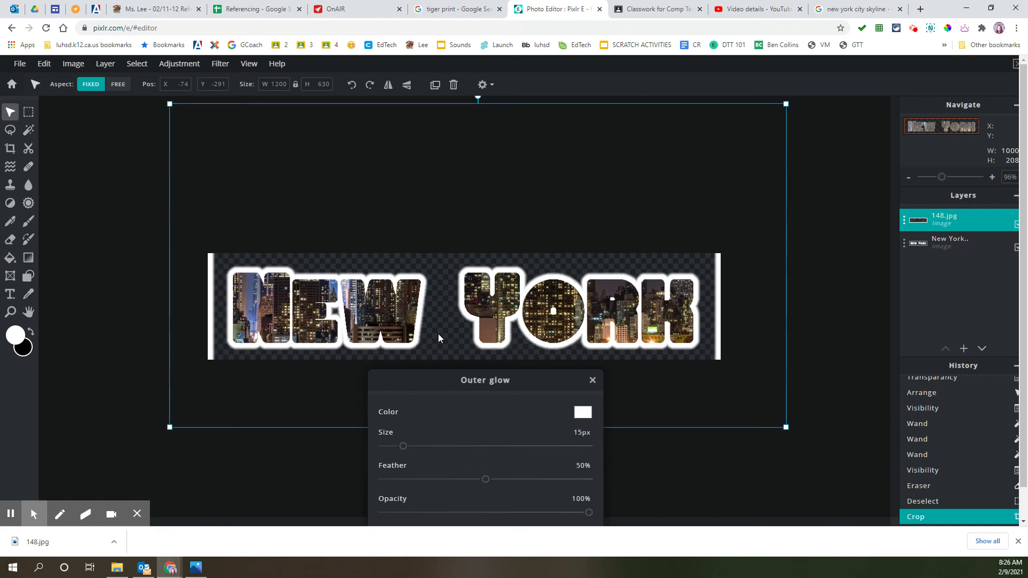
{"action": "left_click_drag", "start_coordinate": [531, 379], "coordinate": [742, 115]}
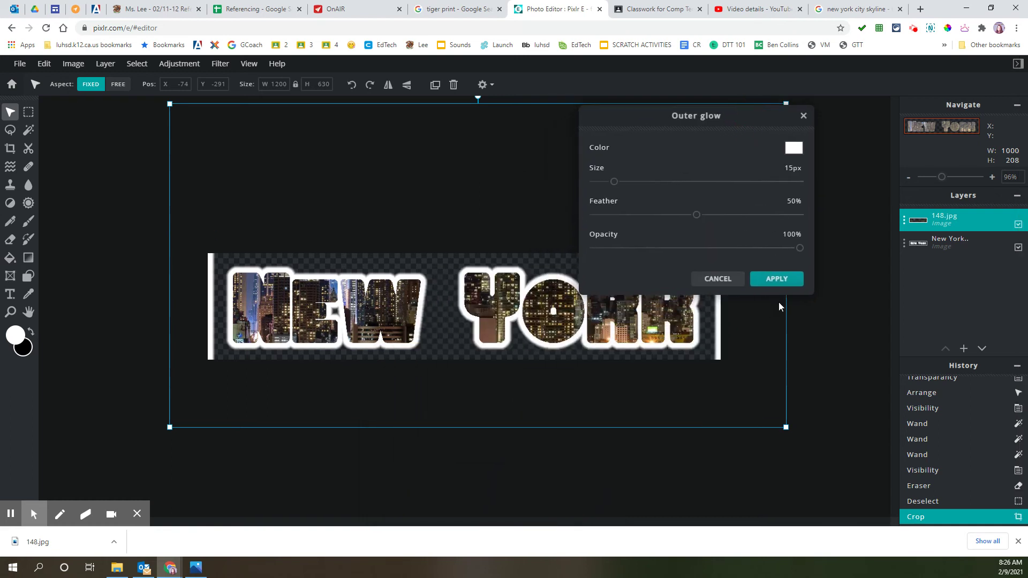
{"action": "left_click", "coordinate": [776, 280]}
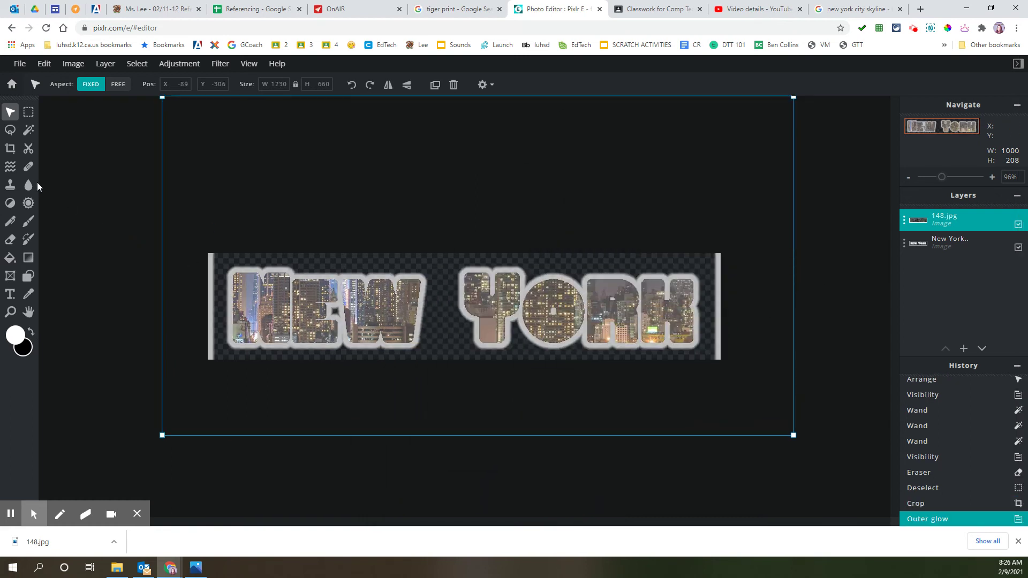
Trim the left and right edges so the image is cropped to 959 × 208.
{"action": "left_click", "coordinate": [9, 149]}
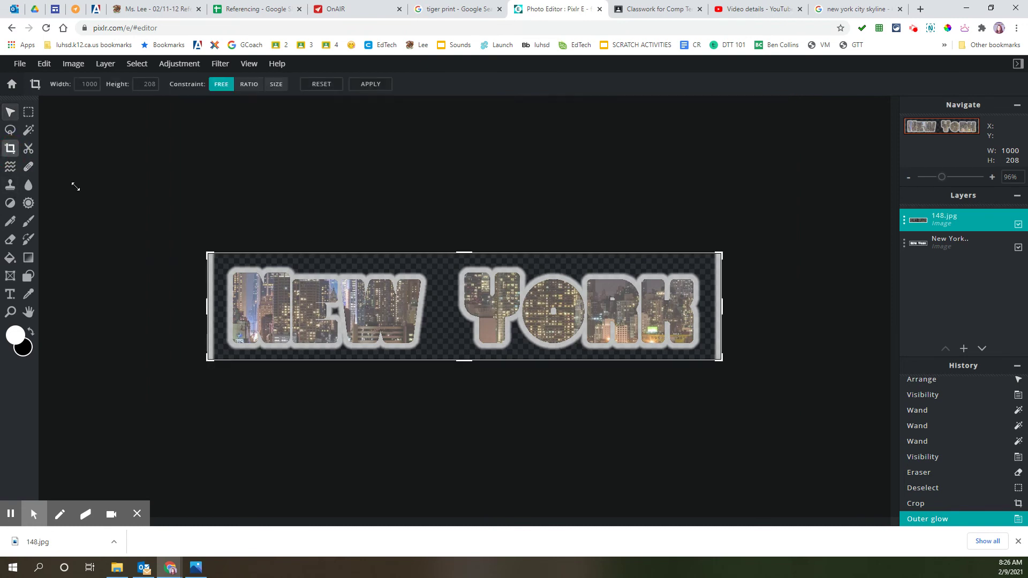
{"action": "left_click_drag", "start_coordinate": [207, 304], "coordinate": [219, 304]}
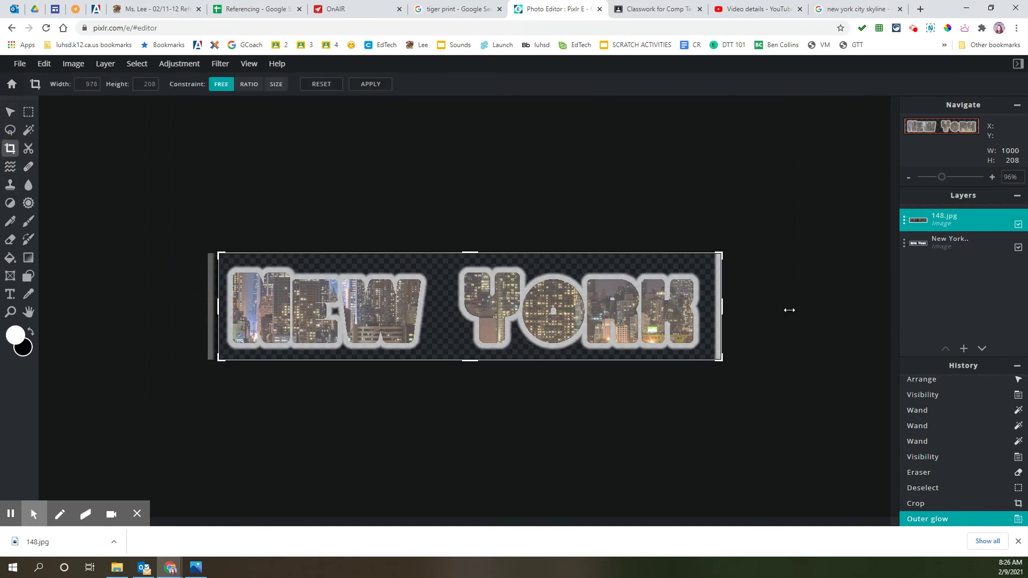
{"action": "left_click_drag", "start_coordinate": [722, 305], "coordinate": [713, 307]}
{"action": "left_click", "coordinate": [371, 84]}
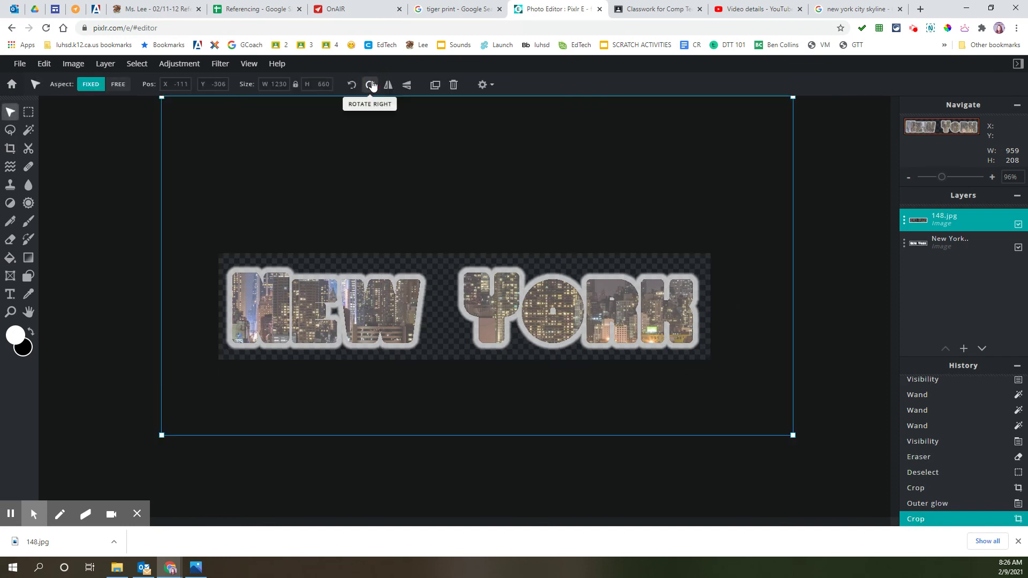
{"action": "left_click", "coordinate": [908, 222]}
Raise the skyline layer's transparency setting to 100 so the glowing letters appear fully opaque.
{"action": "left_click_drag", "start_coordinate": [873, 305], "coordinate": [912, 300]}
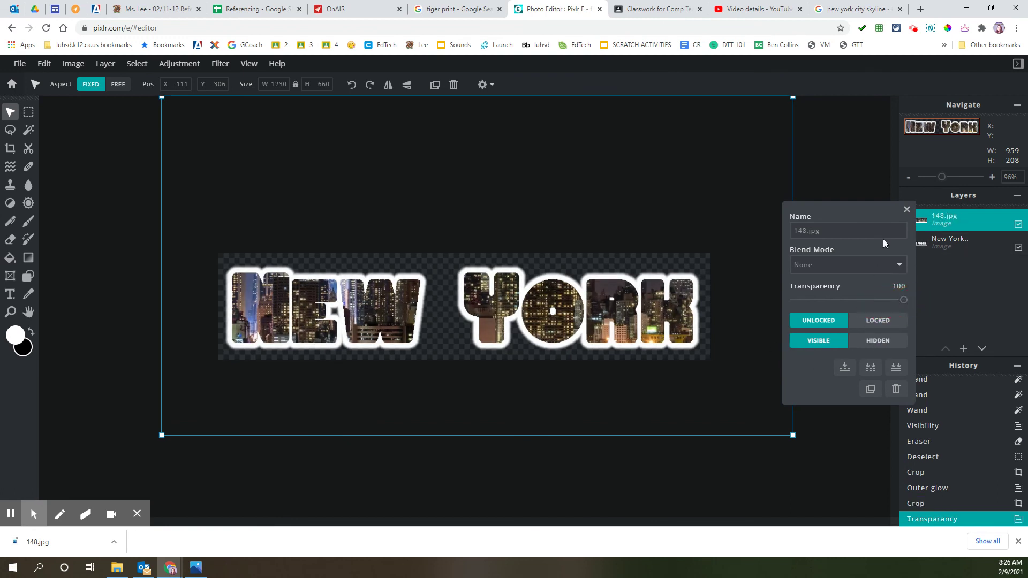
{"action": "left_click", "coordinate": [908, 214]}
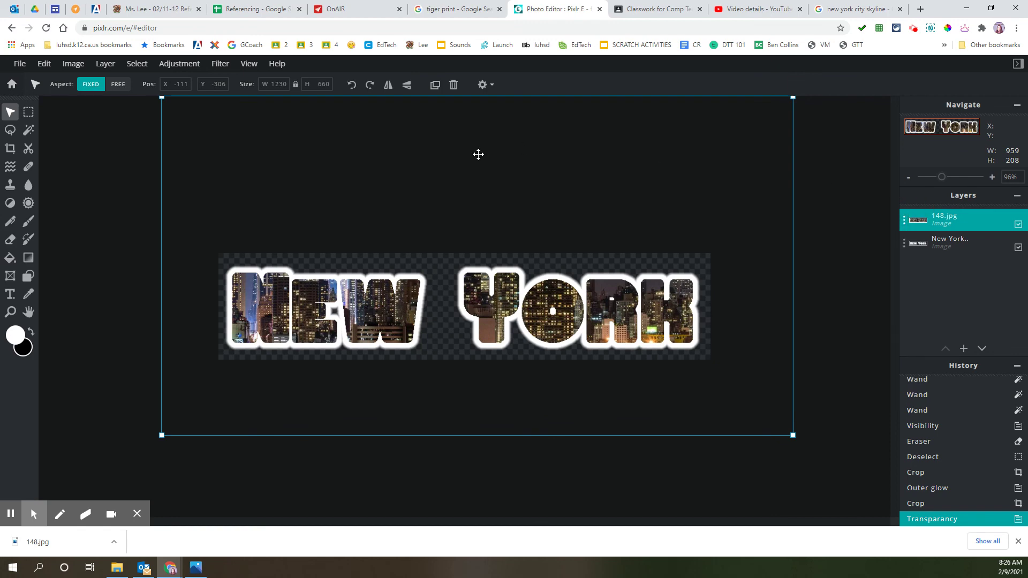
Download the artwork as New York.png, a 959 × 208 PNG.
{"action": "left_click", "coordinate": [18, 64]}
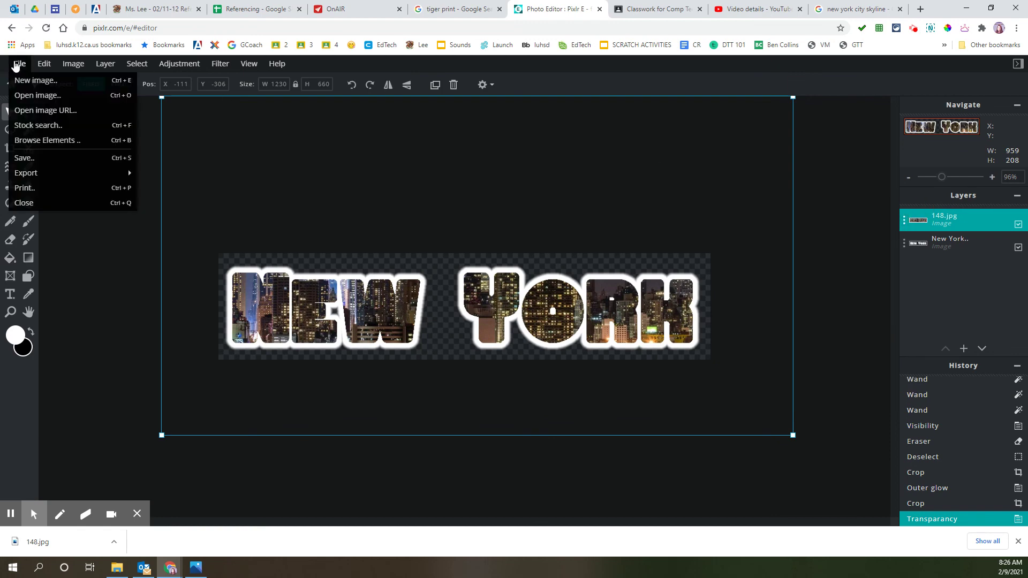
{"action": "left_click", "coordinate": [31, 163]}
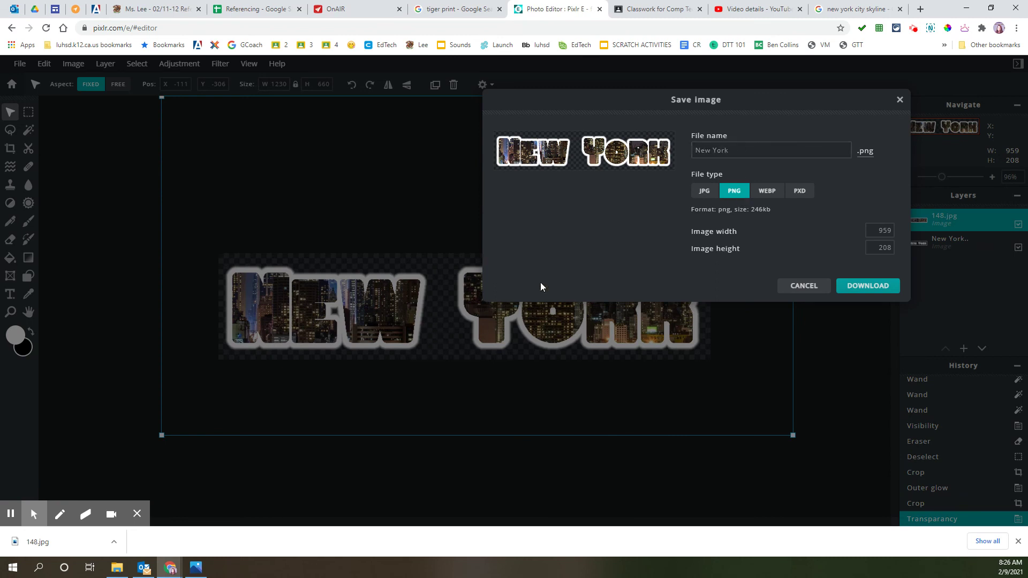
{"action": "left_click", "coordinate": [848, 287]}
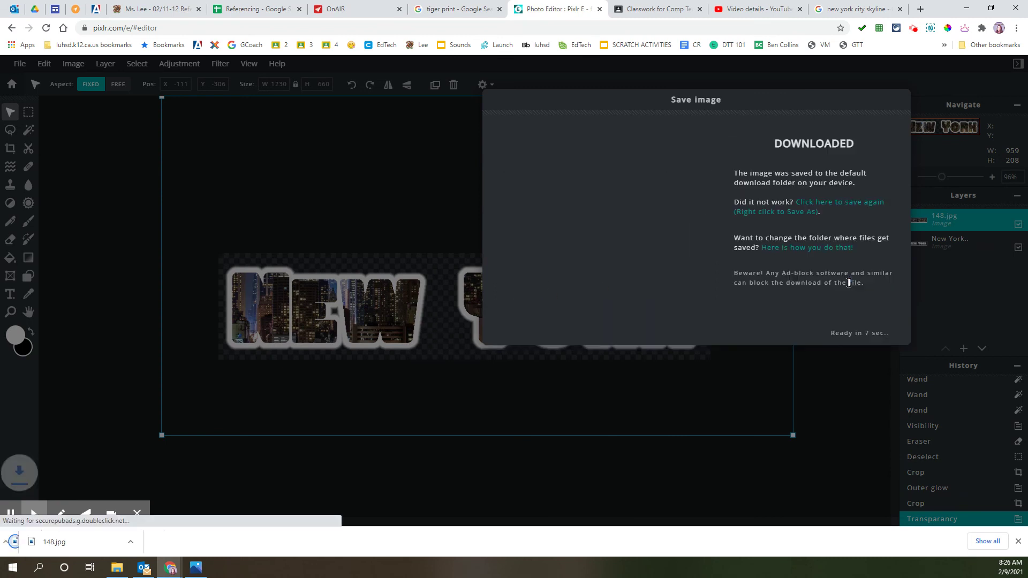